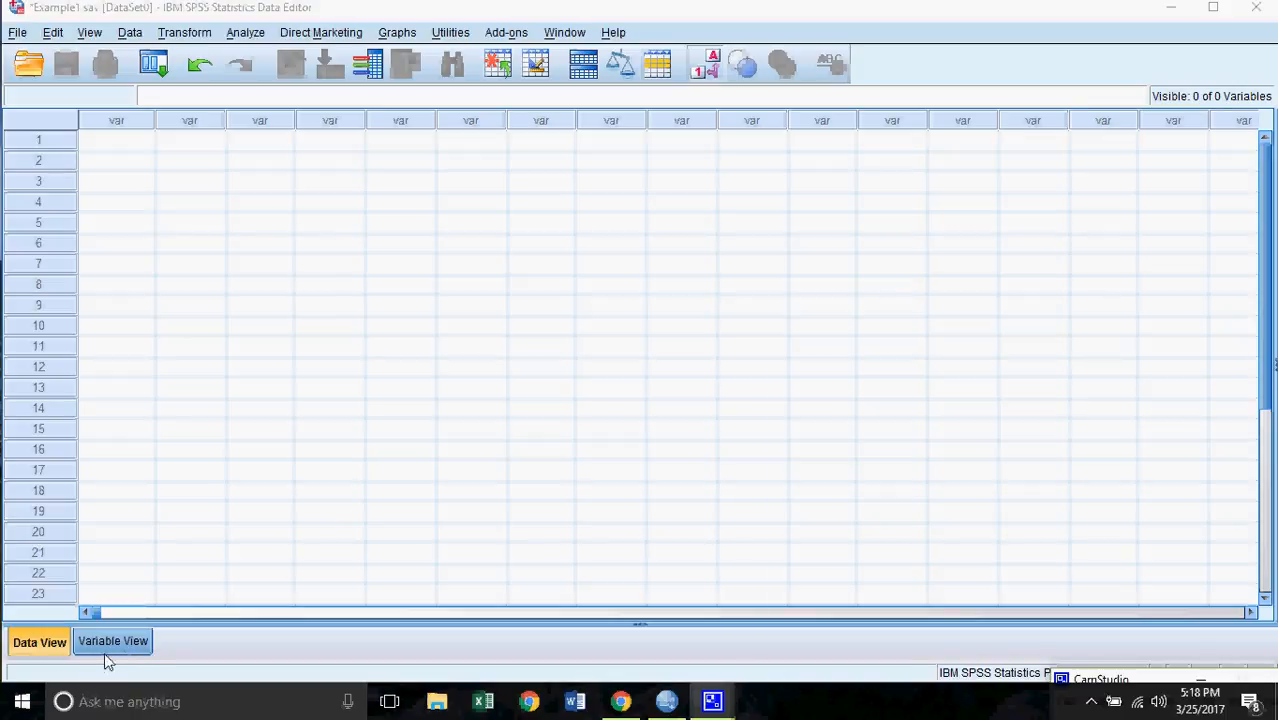
- In Variable View, try the name 'what is you gender' and dismiss the illegal-character error
left_click(134, 642)
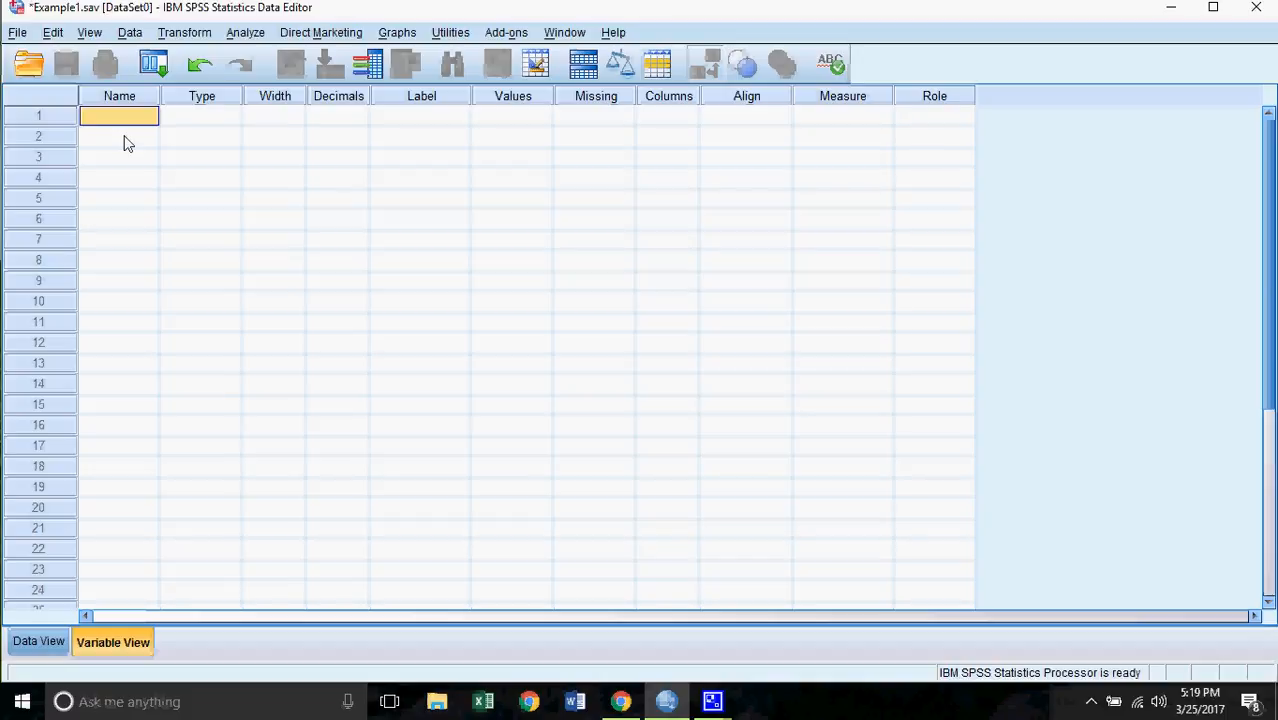
type("what")
type(" is")
type(" you gender")
left_click(251, 138)
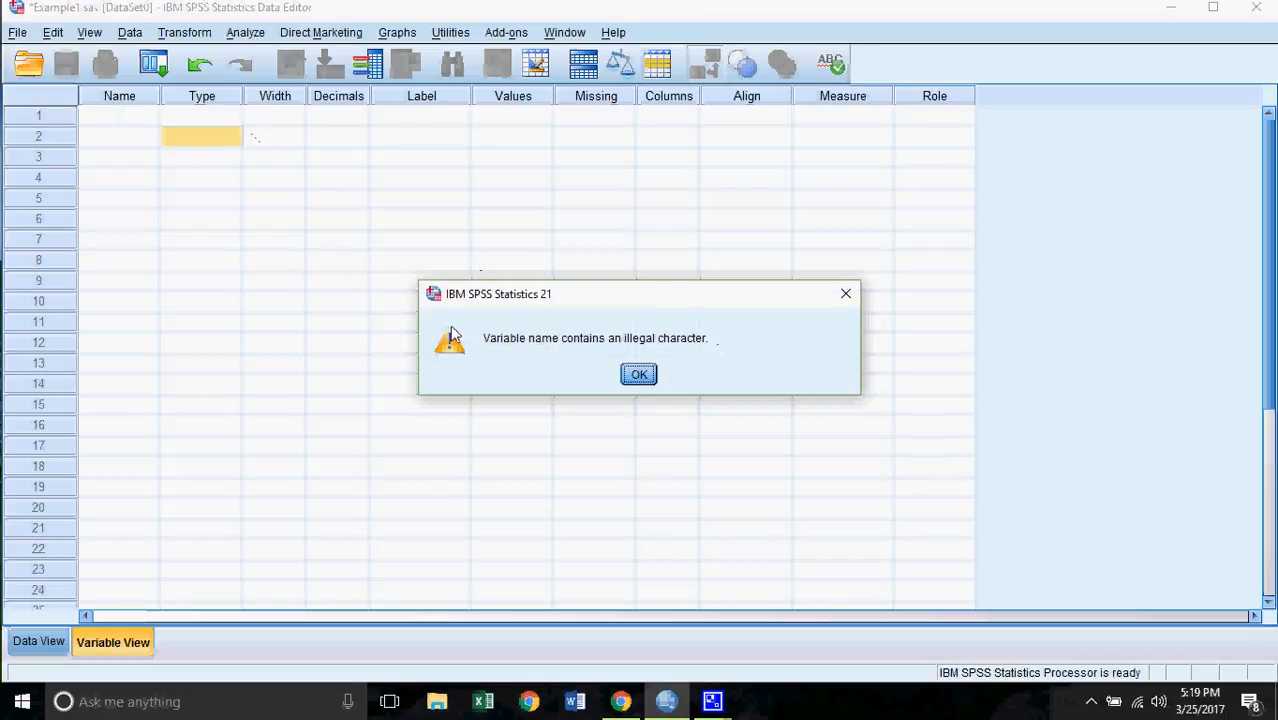
left_click(651, 376)
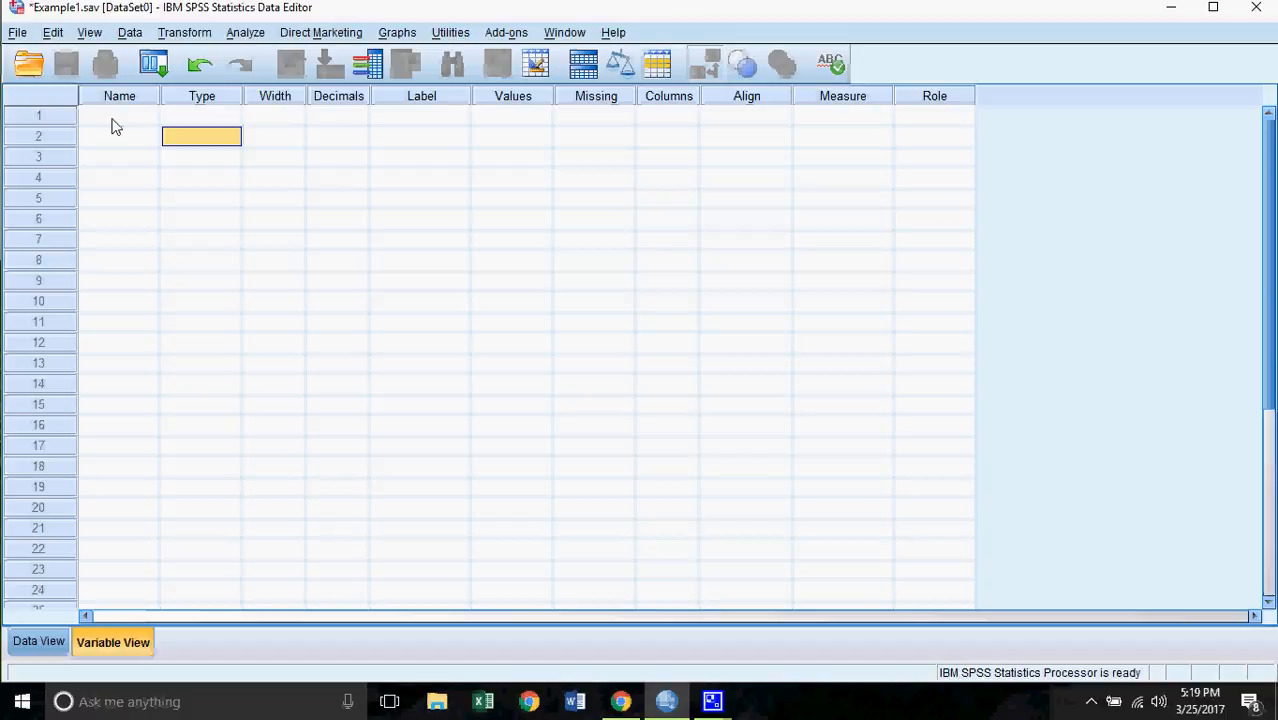
- Name the first variable sex, keep its type Numeric, and start lowering its decimals
left_click(110, 118)
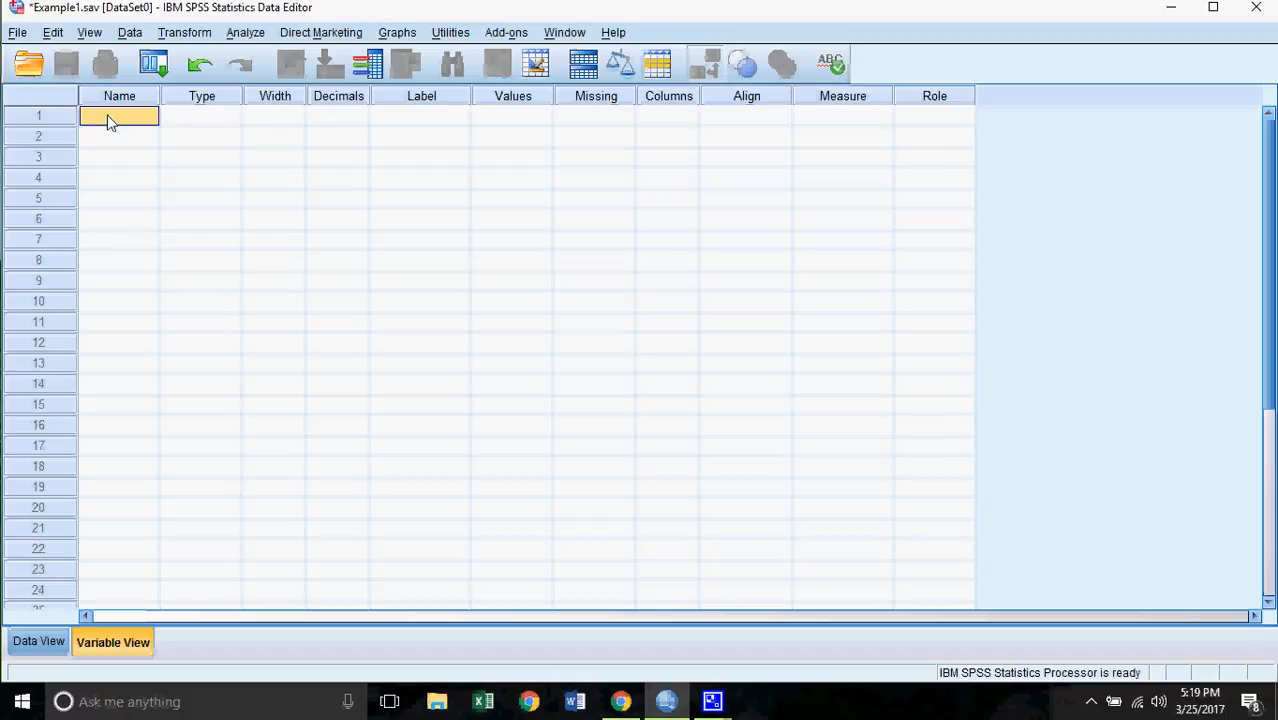
type("sex")
left_click(204, 122)
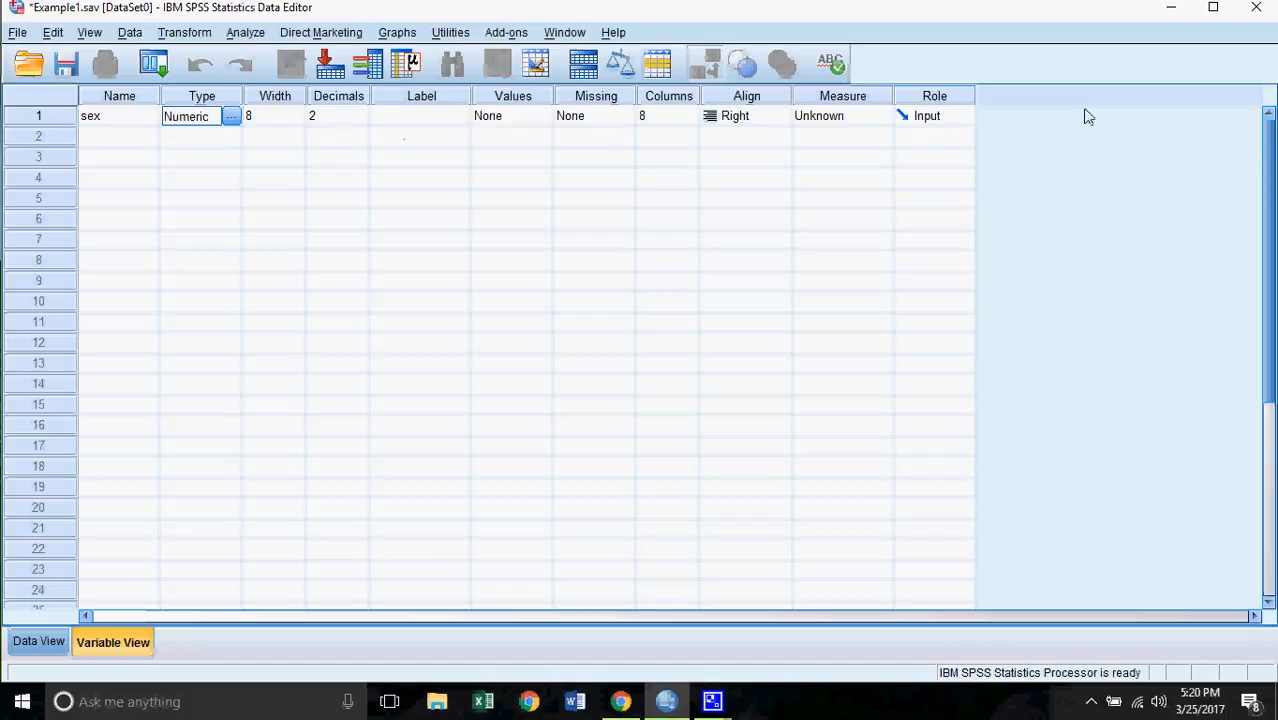
left_click(234, 118)
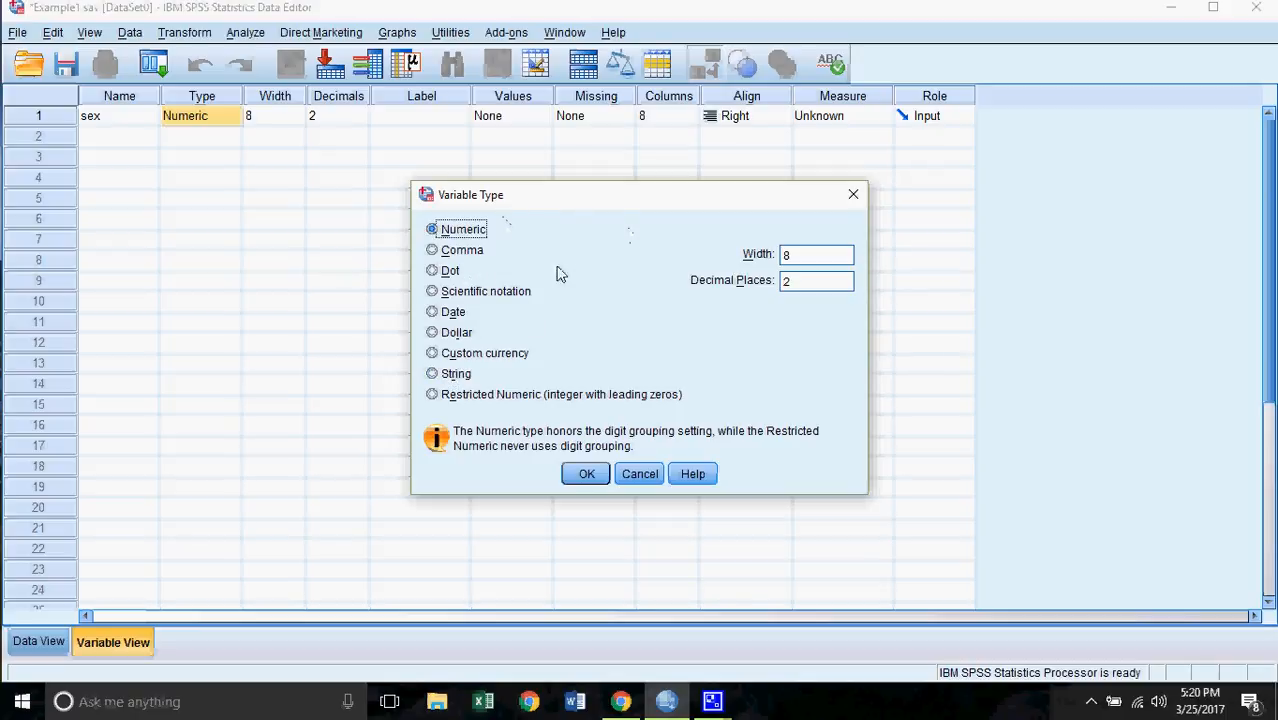
left_click(585, 474)
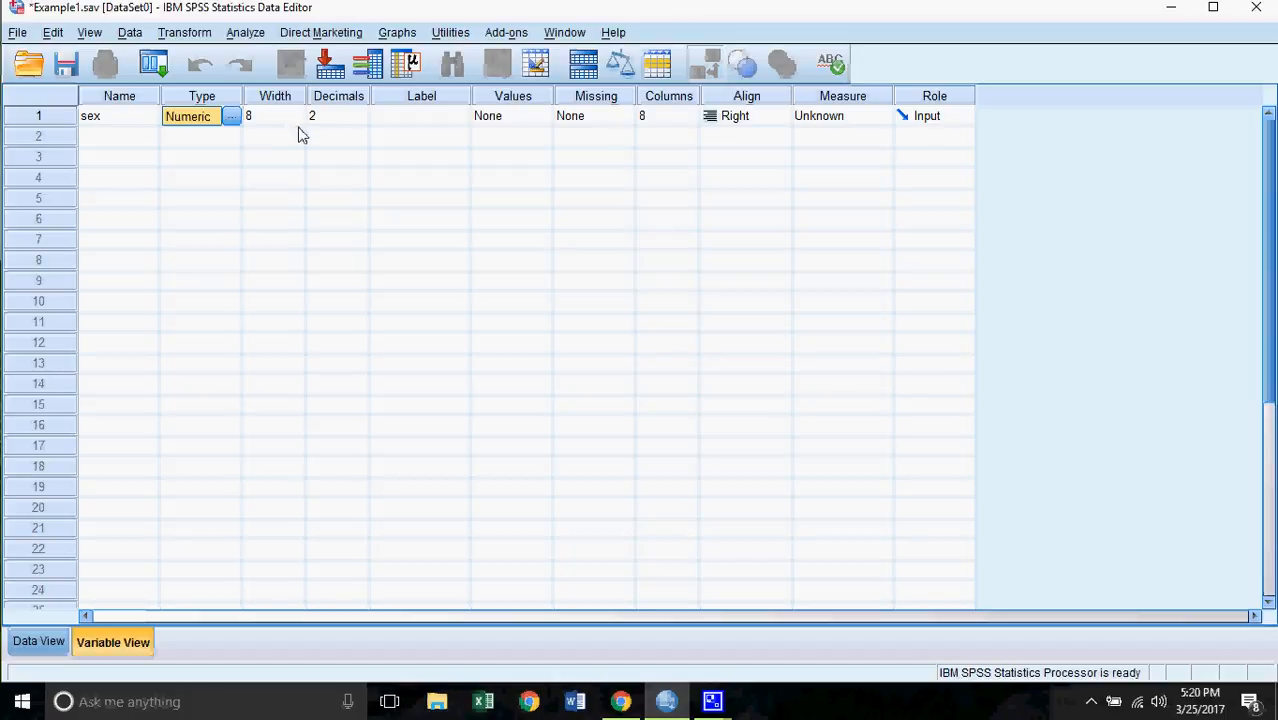
left_click(364, 124)
left_click(364, 121)
- Set sex to 0 decimals and label it 'What is your gender?'
left_click(364, 121)
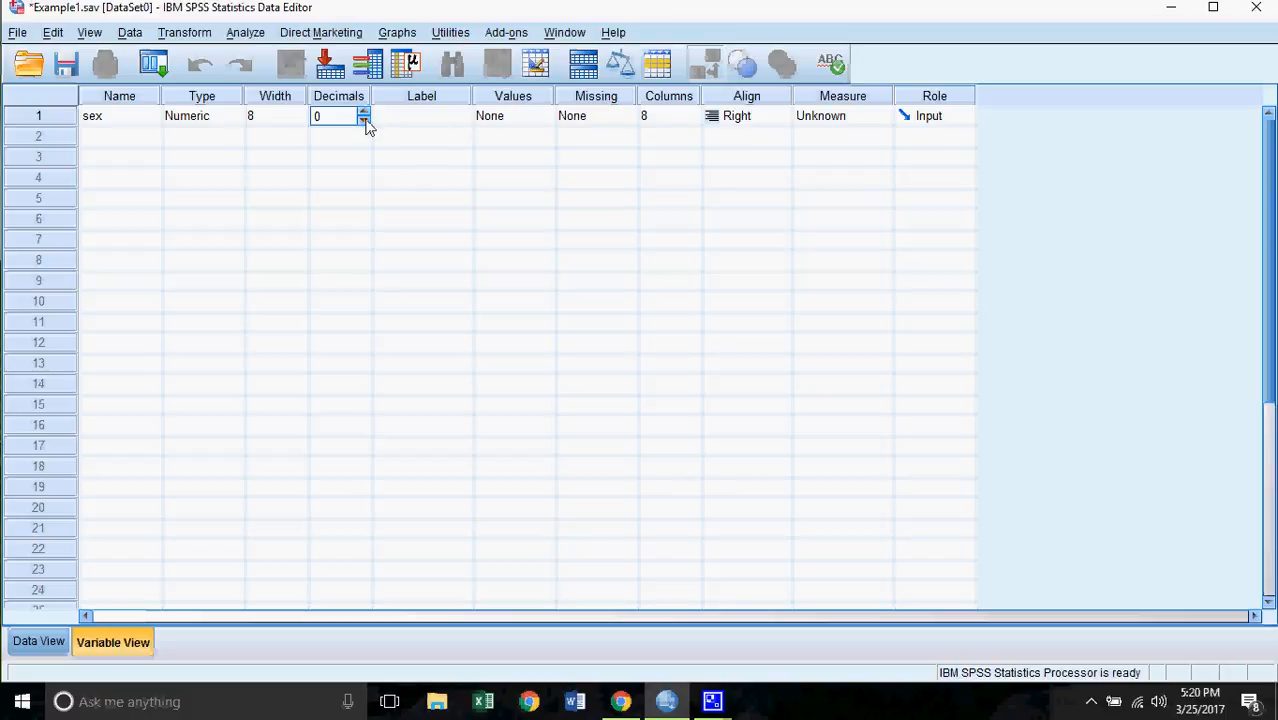
left_click(418, 130)
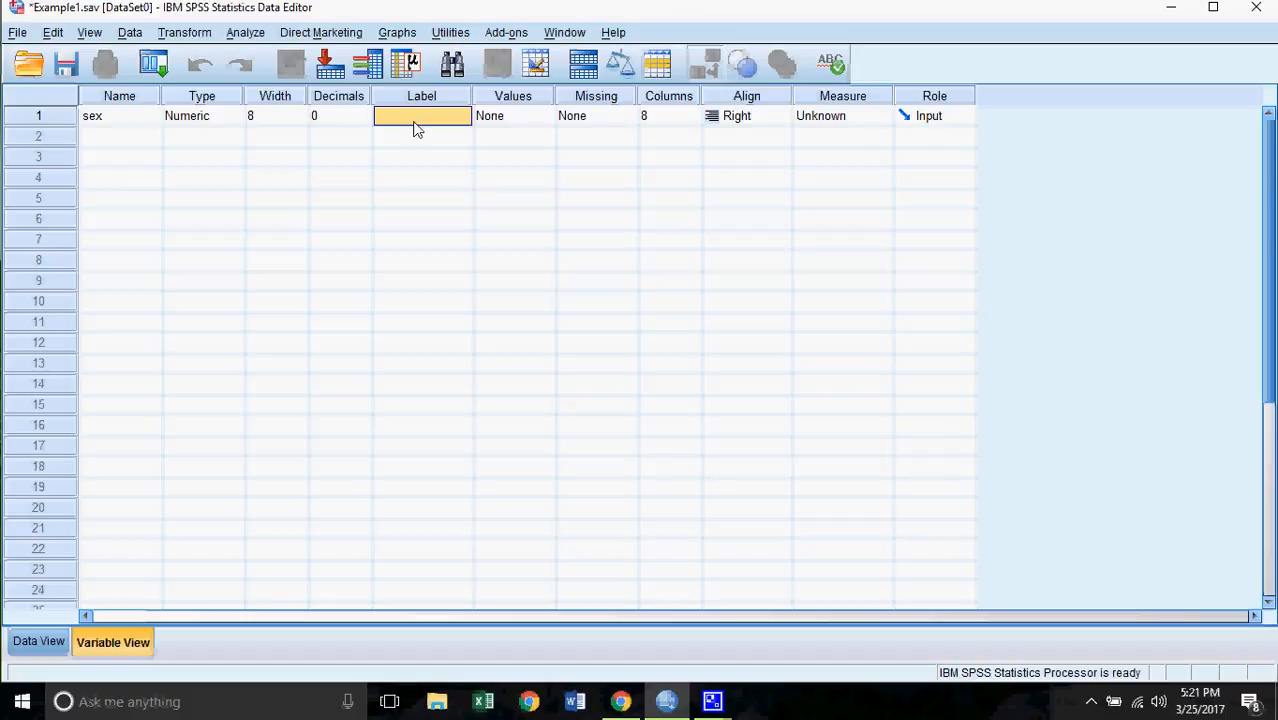
type("Wha")
type("t is you")
type("r gender")
type("?")
left_click(449, 143)
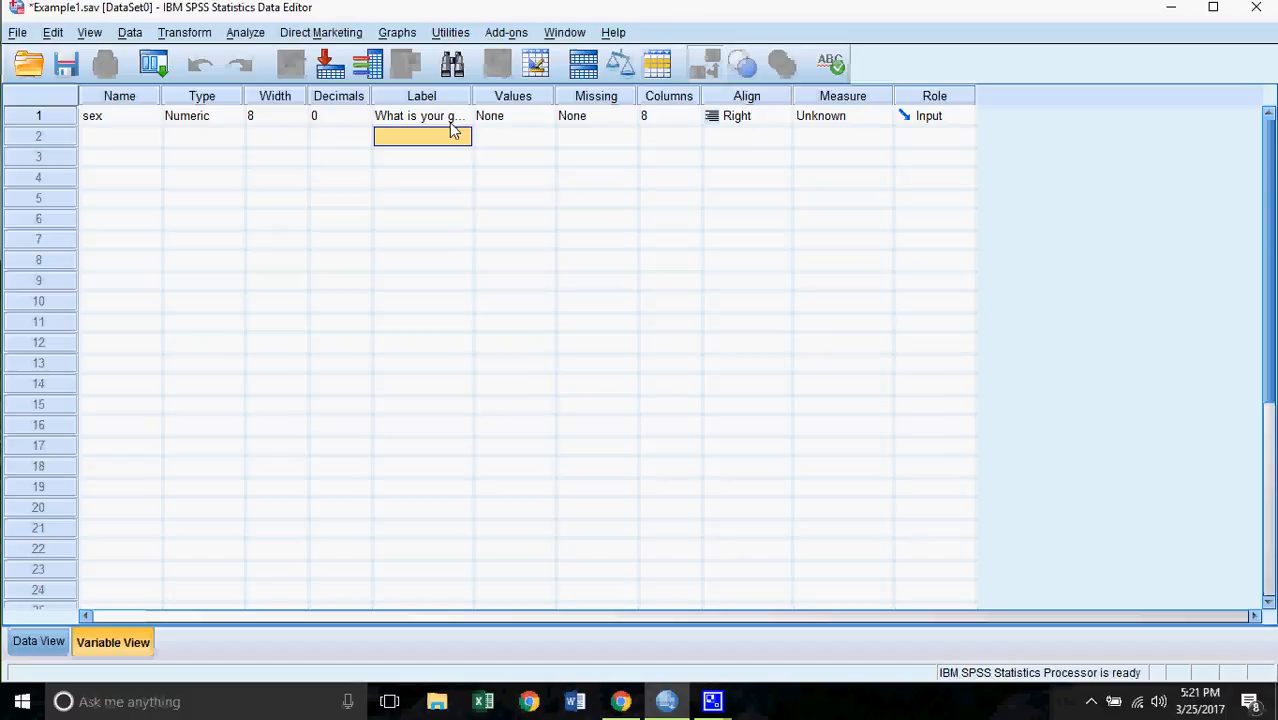
- Add the value label 1 = Female for sex
left_click(546, 122)
left_click(547, 119)
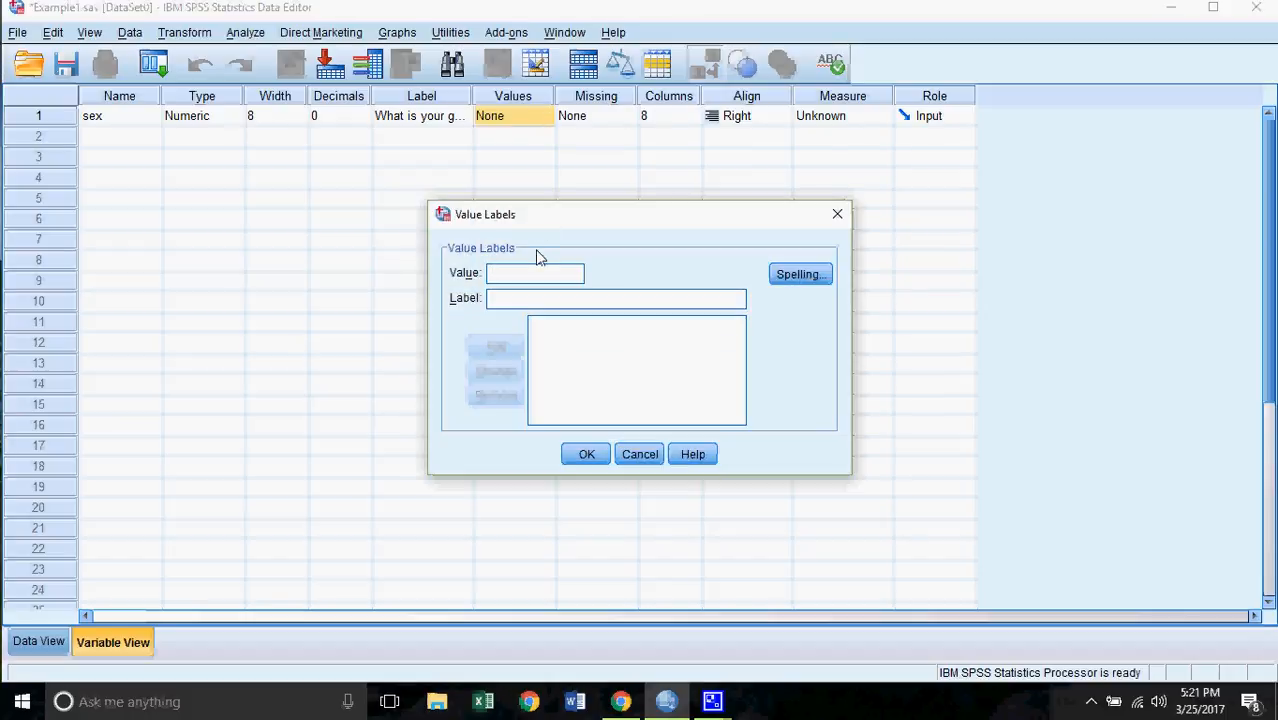
left_click(837, 214)
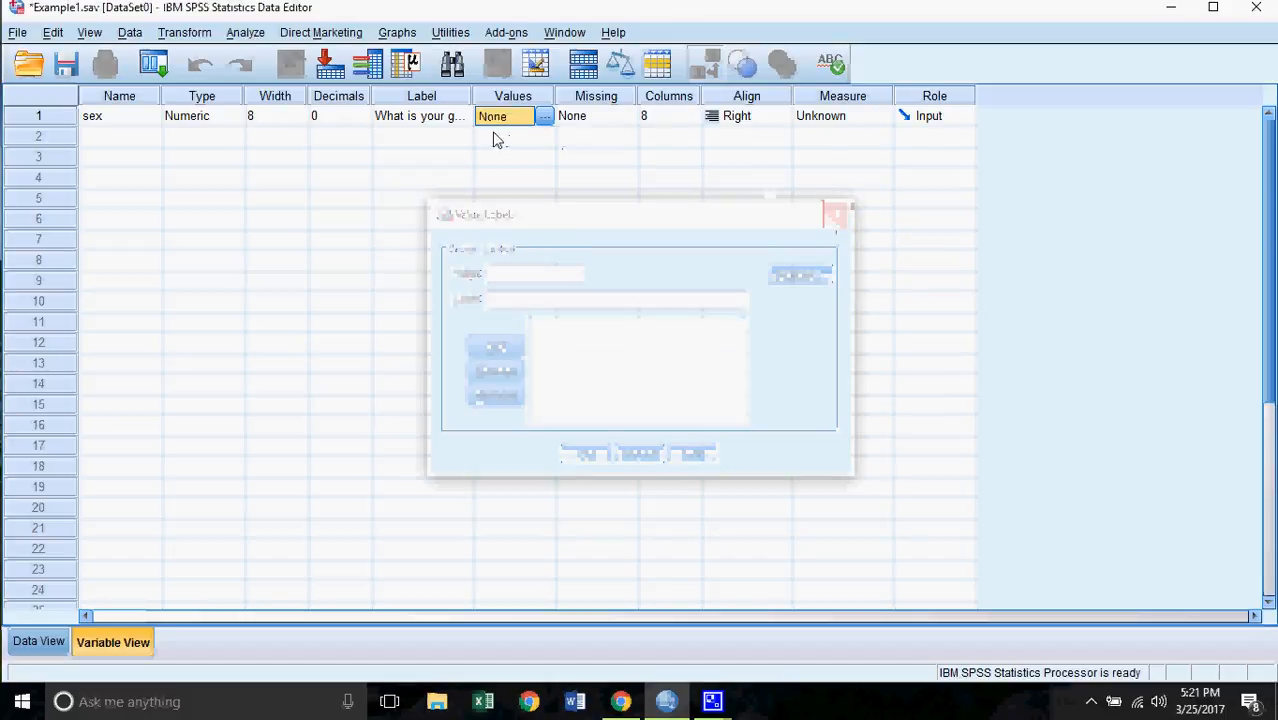
left_click(544, 117)
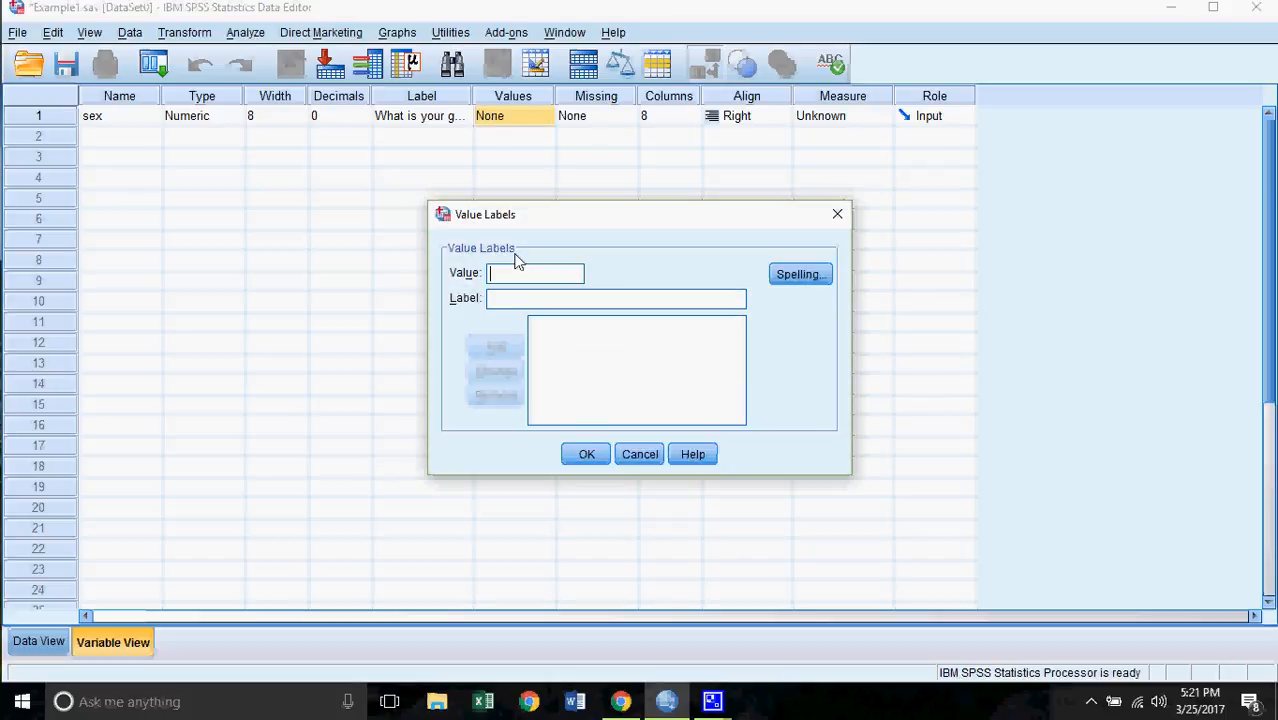
type("1")
left_click(531, 304)
type("Female")
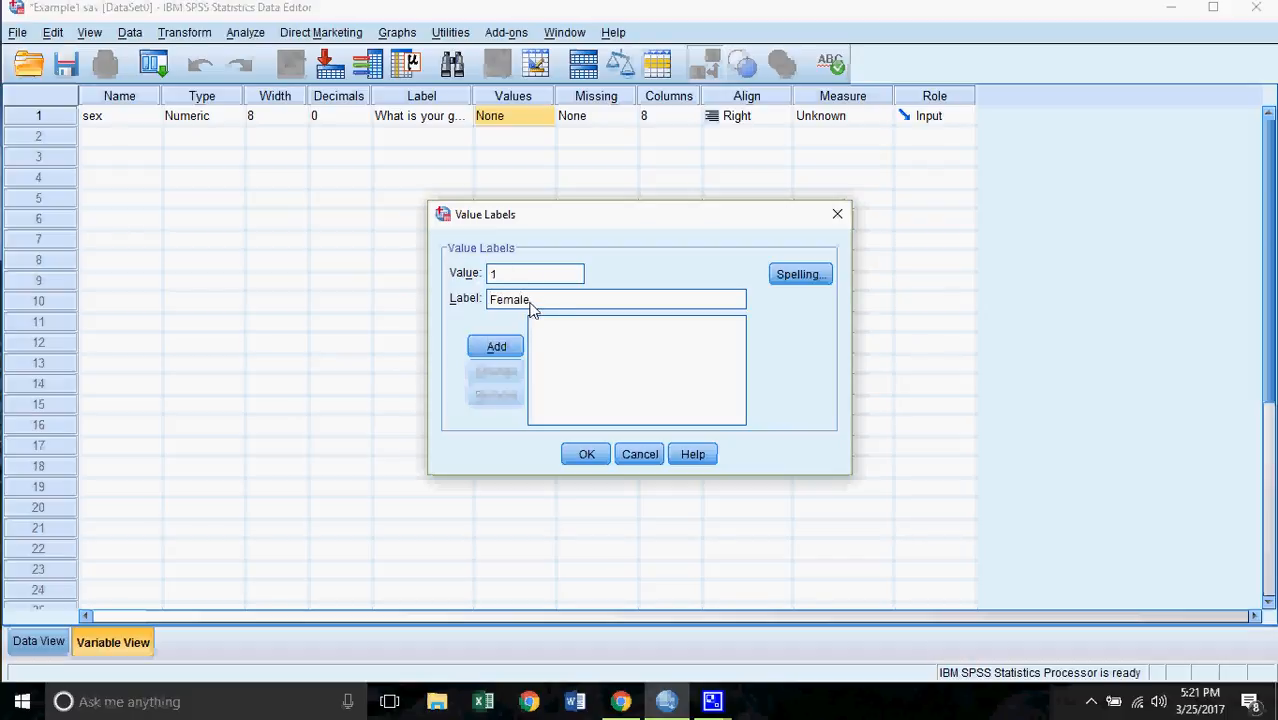
left_click(497, 347)
- Add the value label 2 = Male and confirm the sex value labels
type("2")
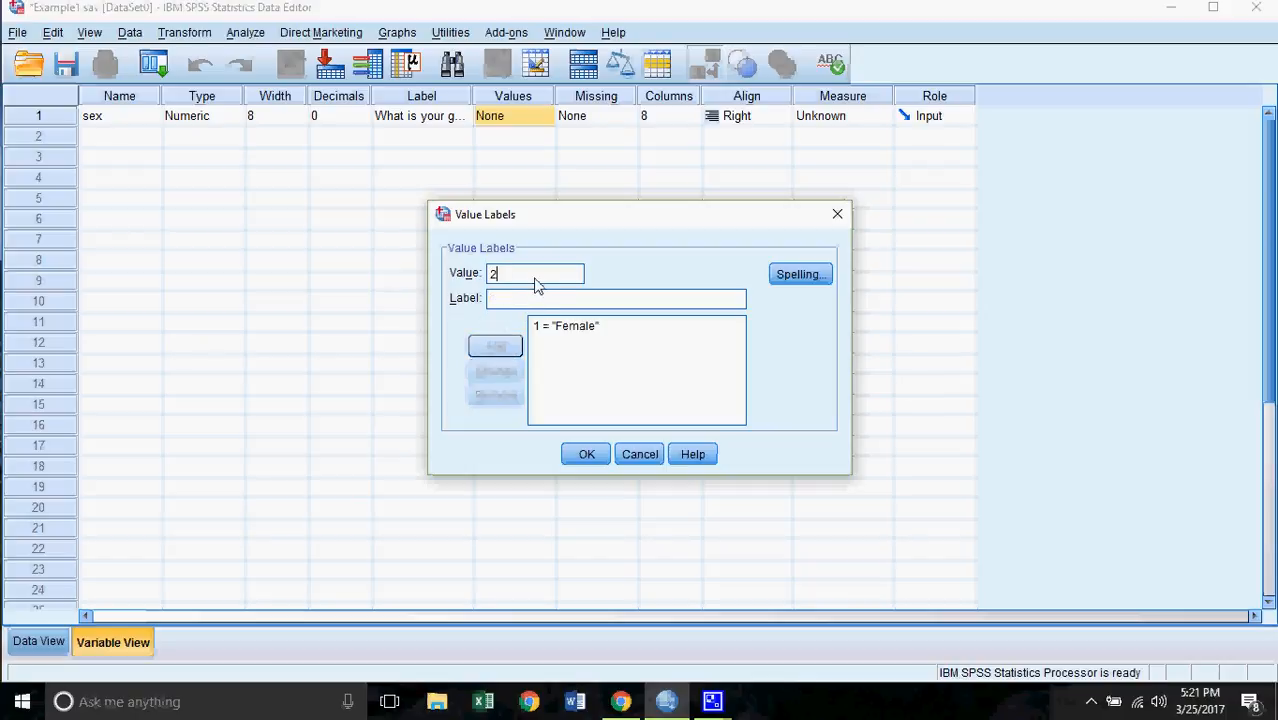
key("Tab")
type("Male")
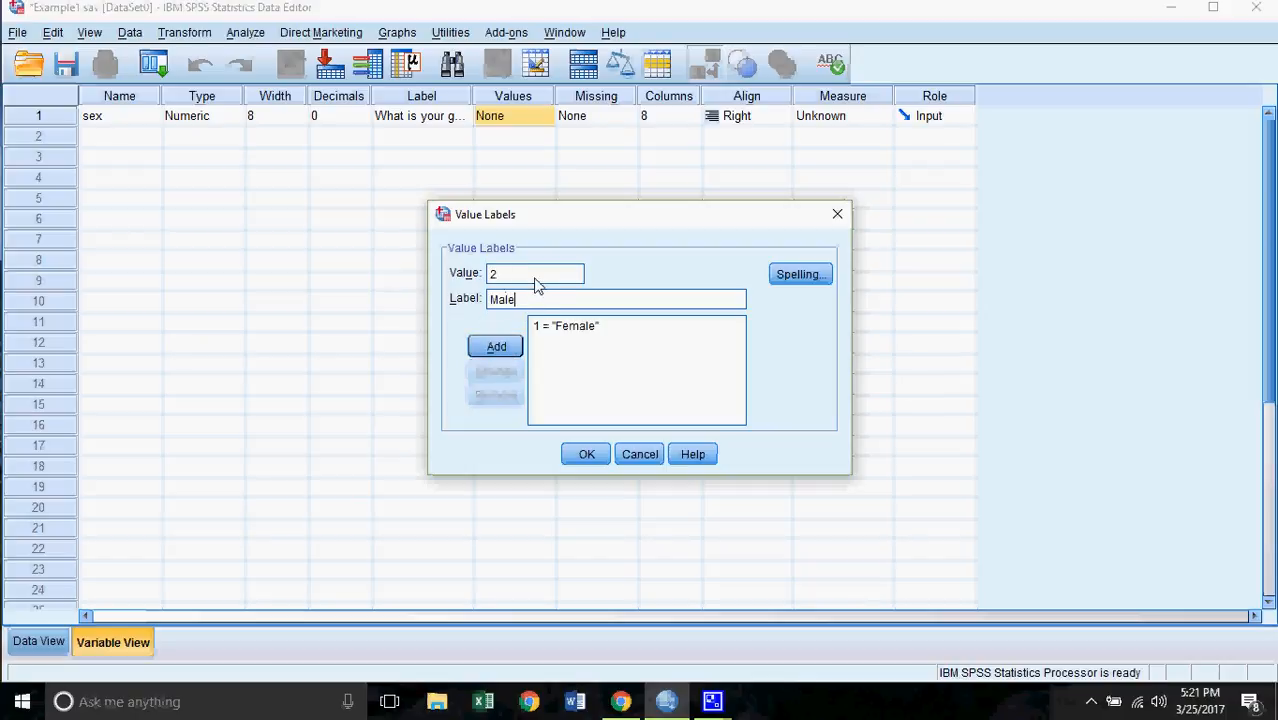
left_click(497, 347)
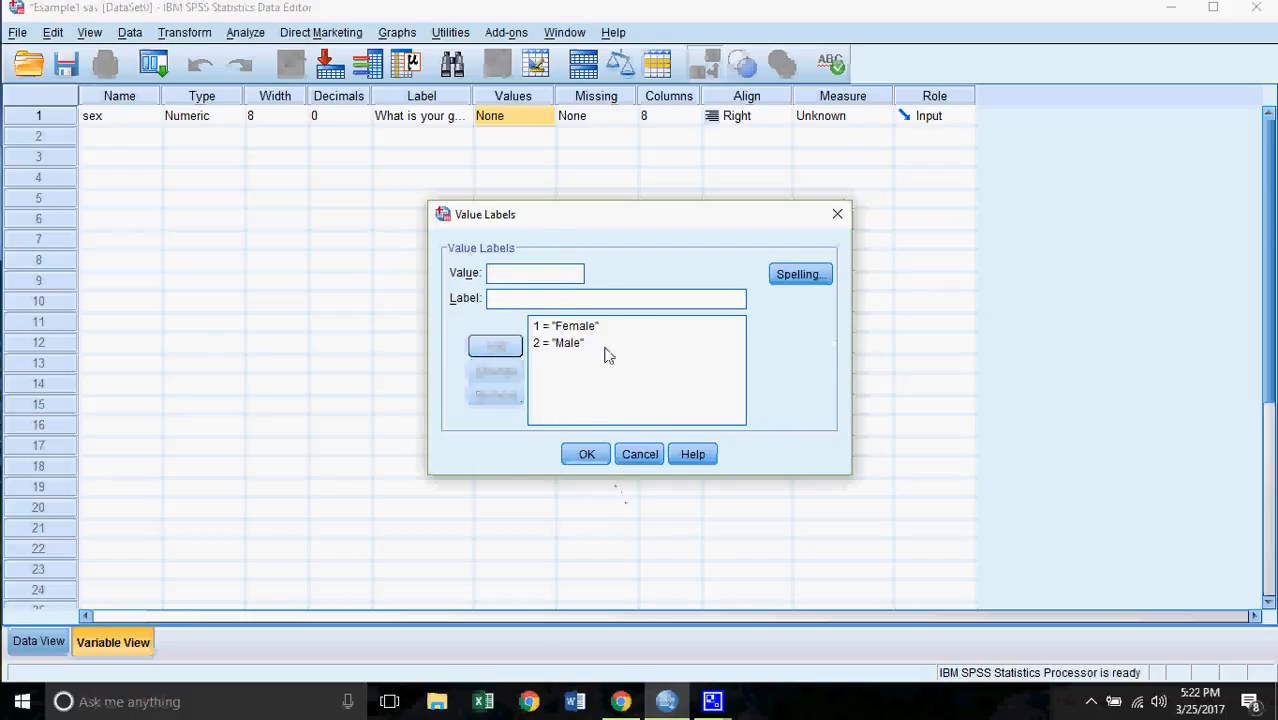
left_click(587, 455)
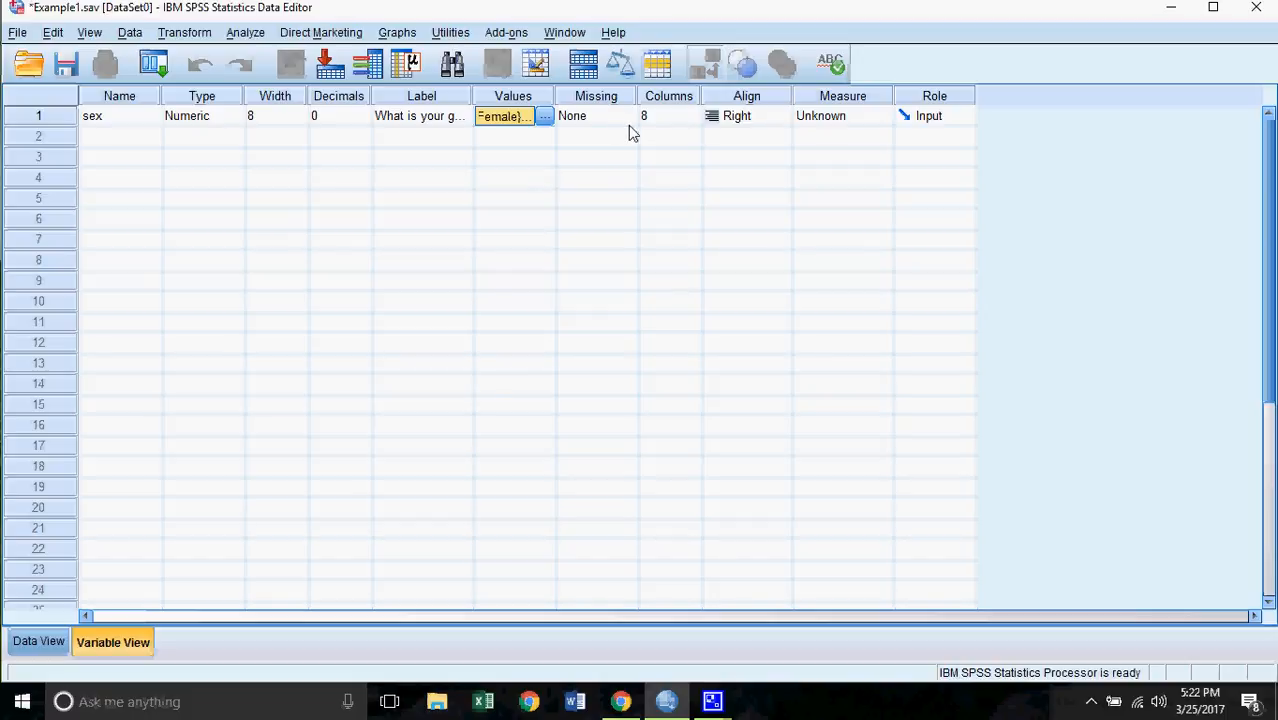
left_click(576, 121)
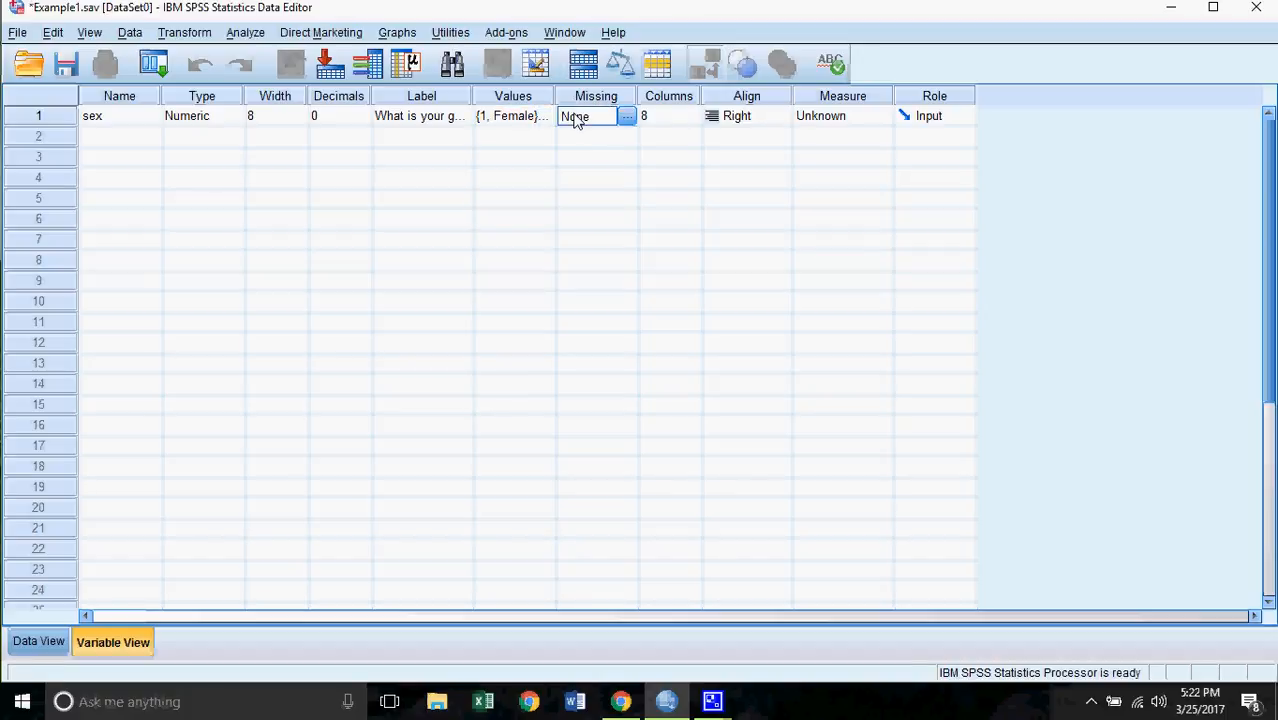
left_click(624, 119)
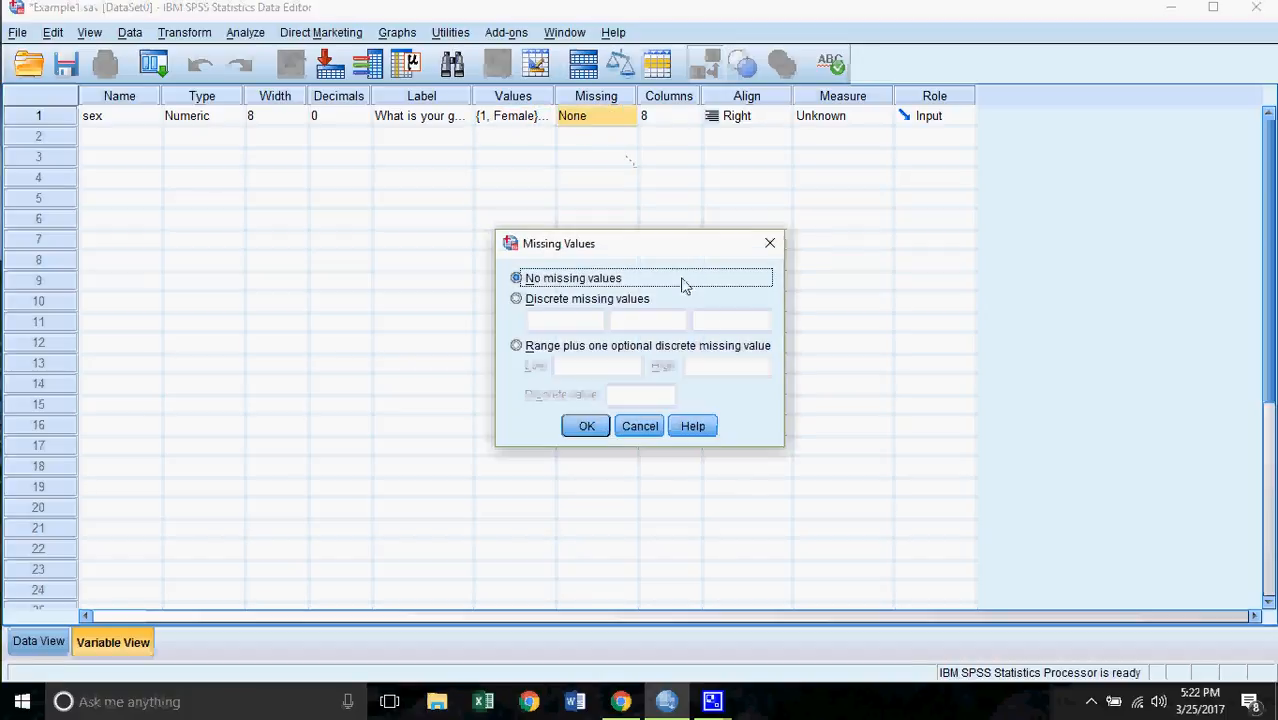
left_click(561, 307)
left_click(567, 322)
type("9")
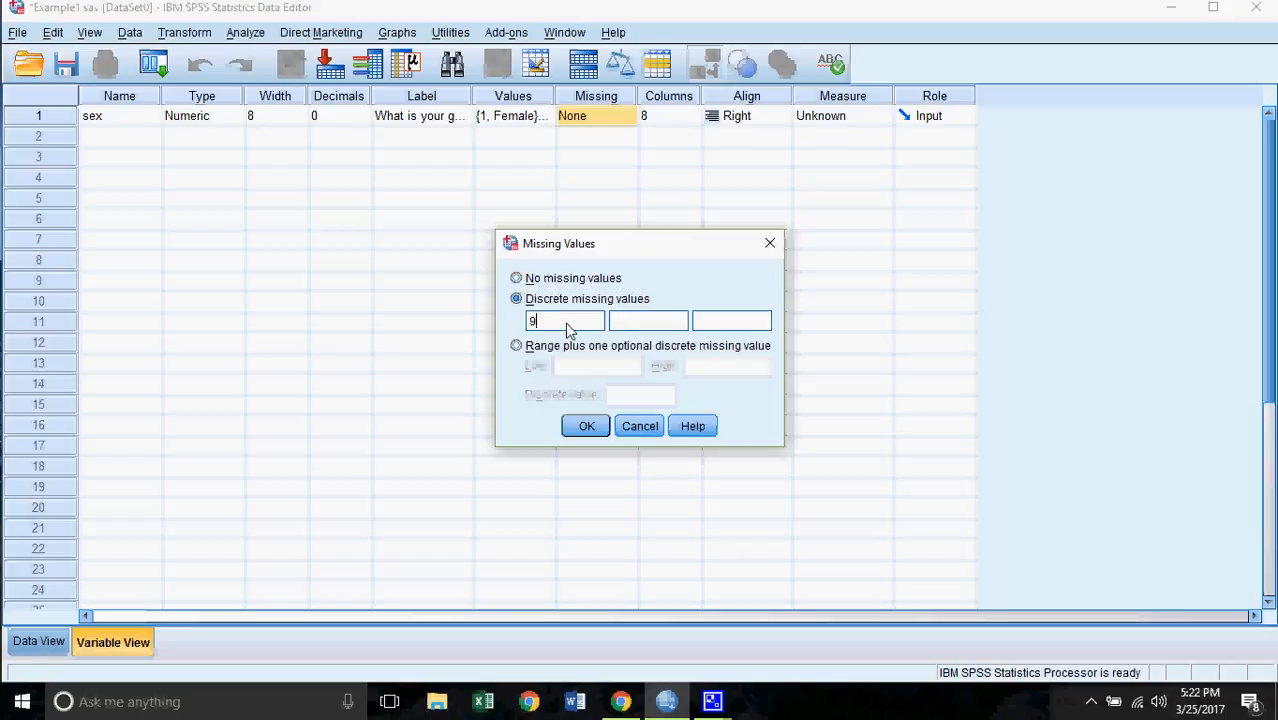
type("9999")
left_click(586, 427)
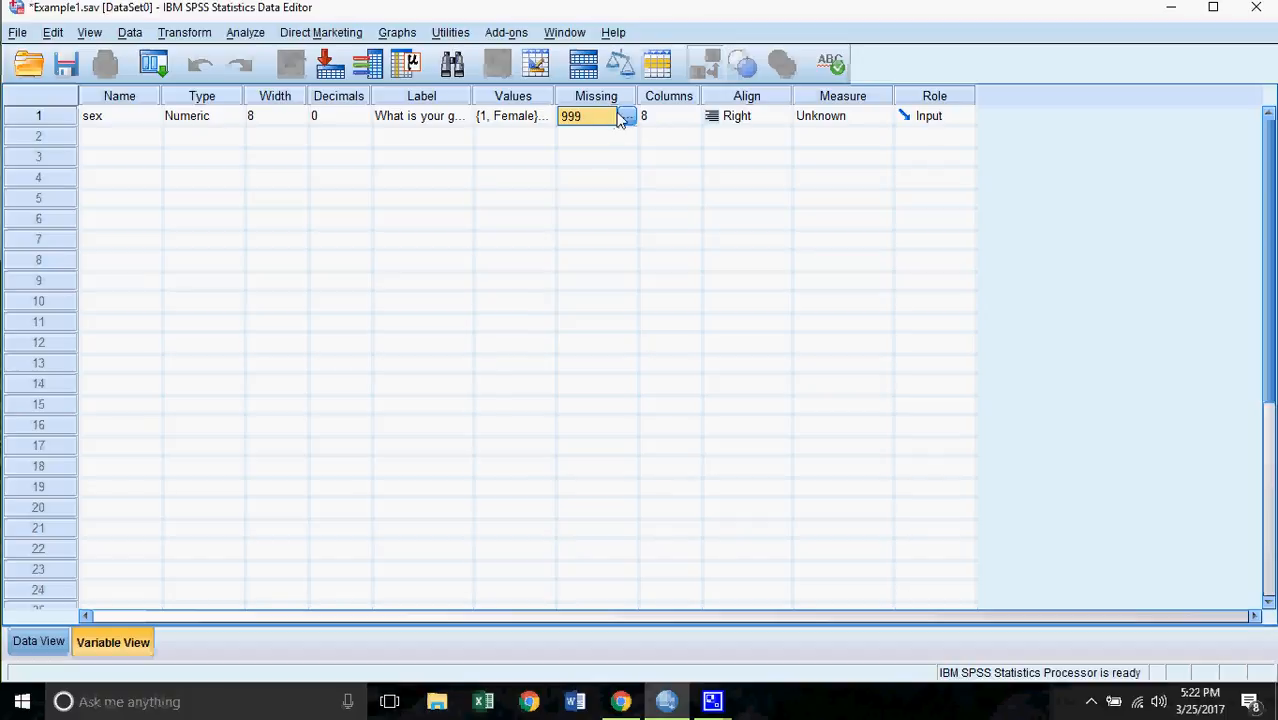
left_click(626, 117)
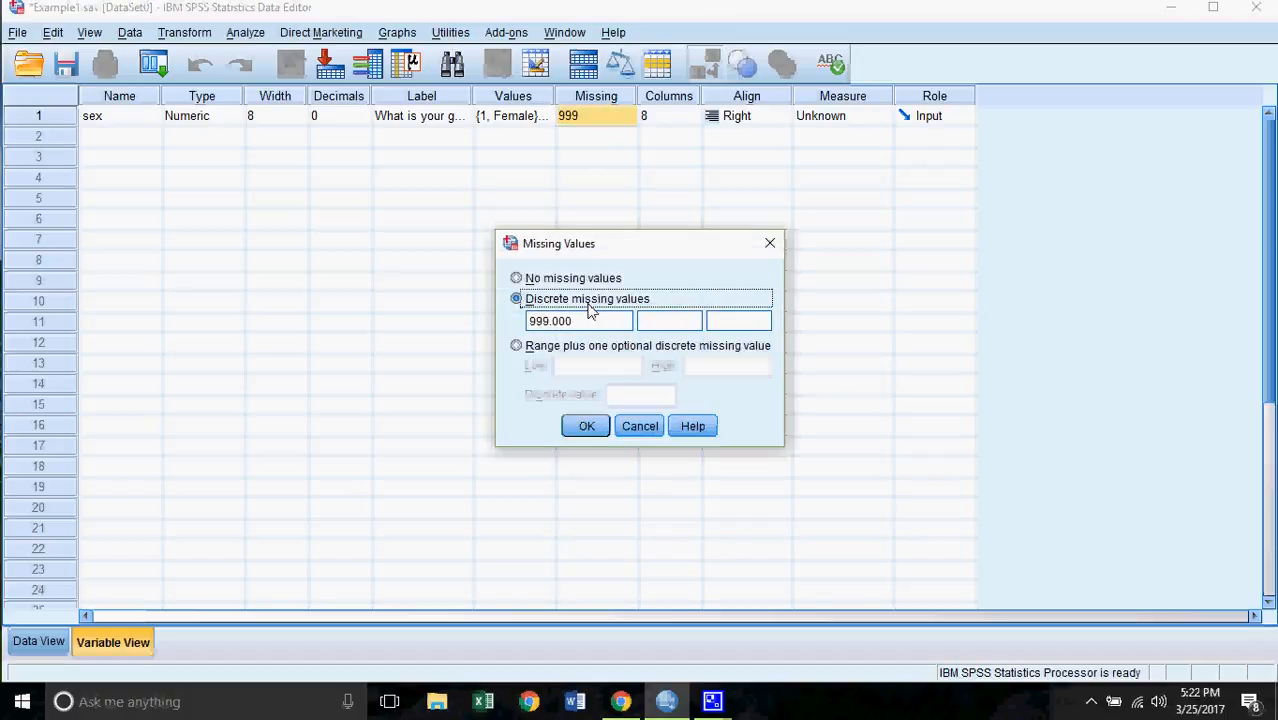
left_click(550, 282)
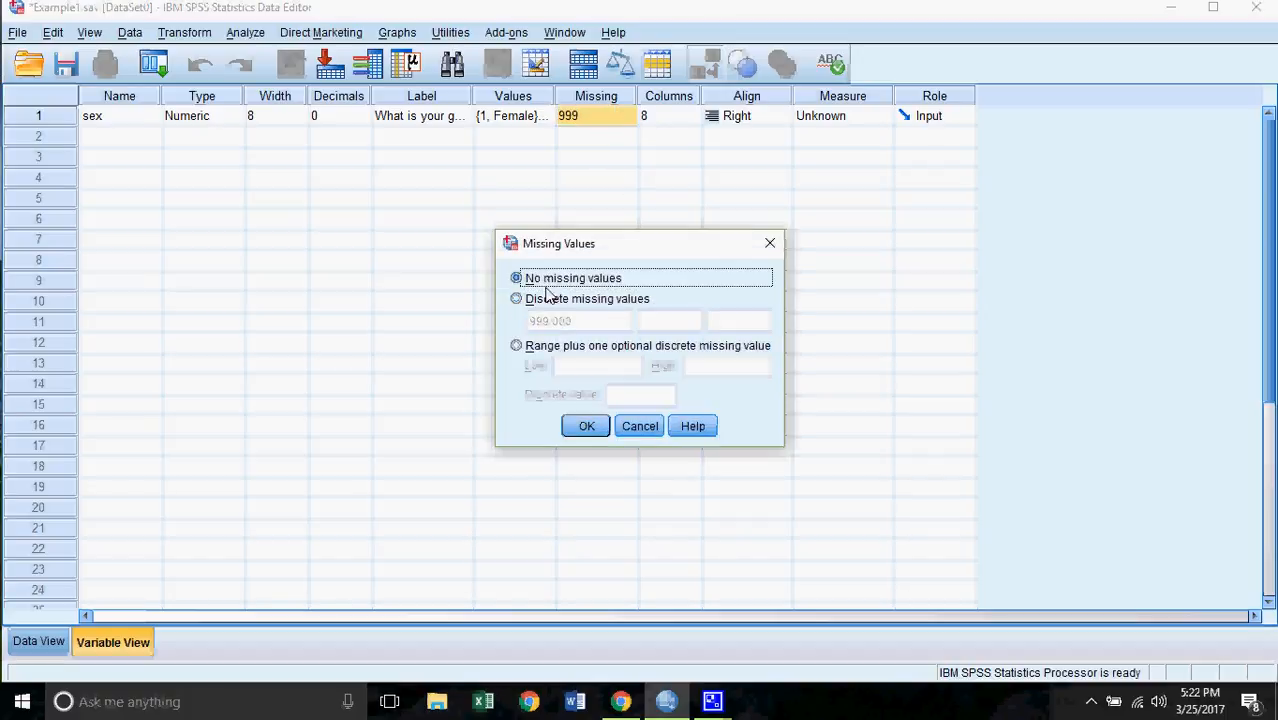
left_click(586, 426)
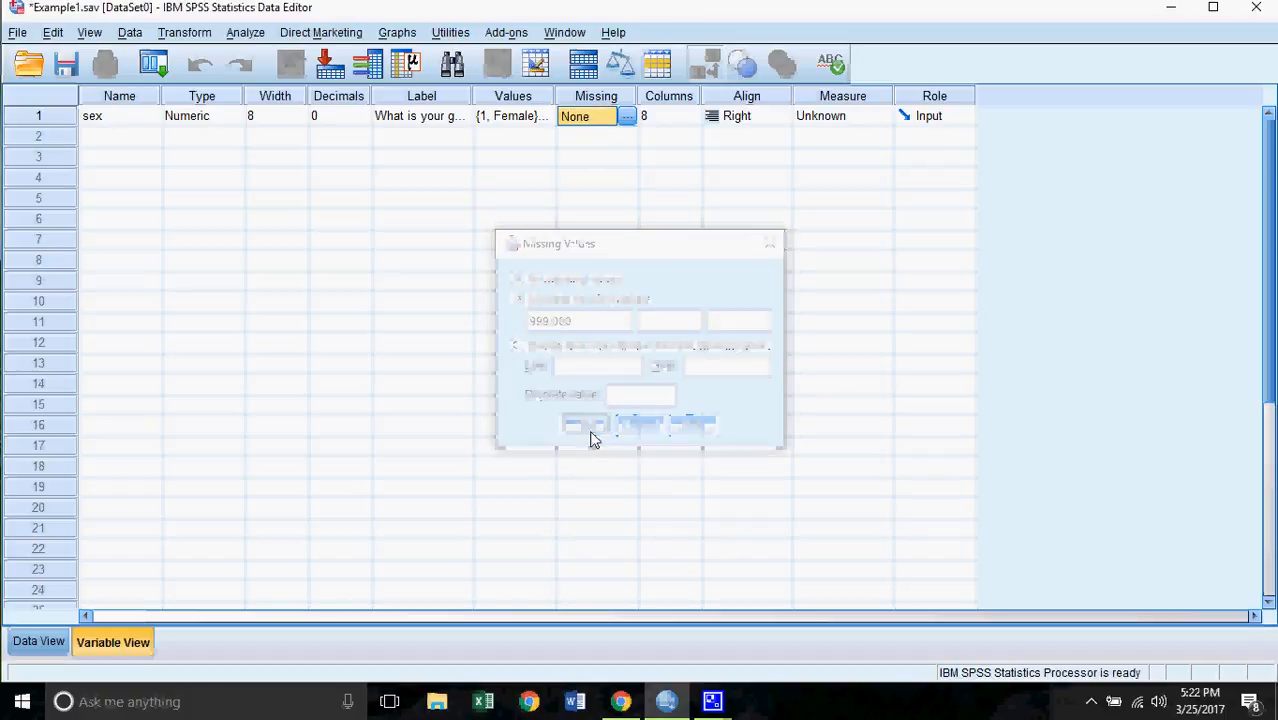
- Open the Measure dropdown for sex to see Scale, Ordinal and Nominal
left_click(885, 120)
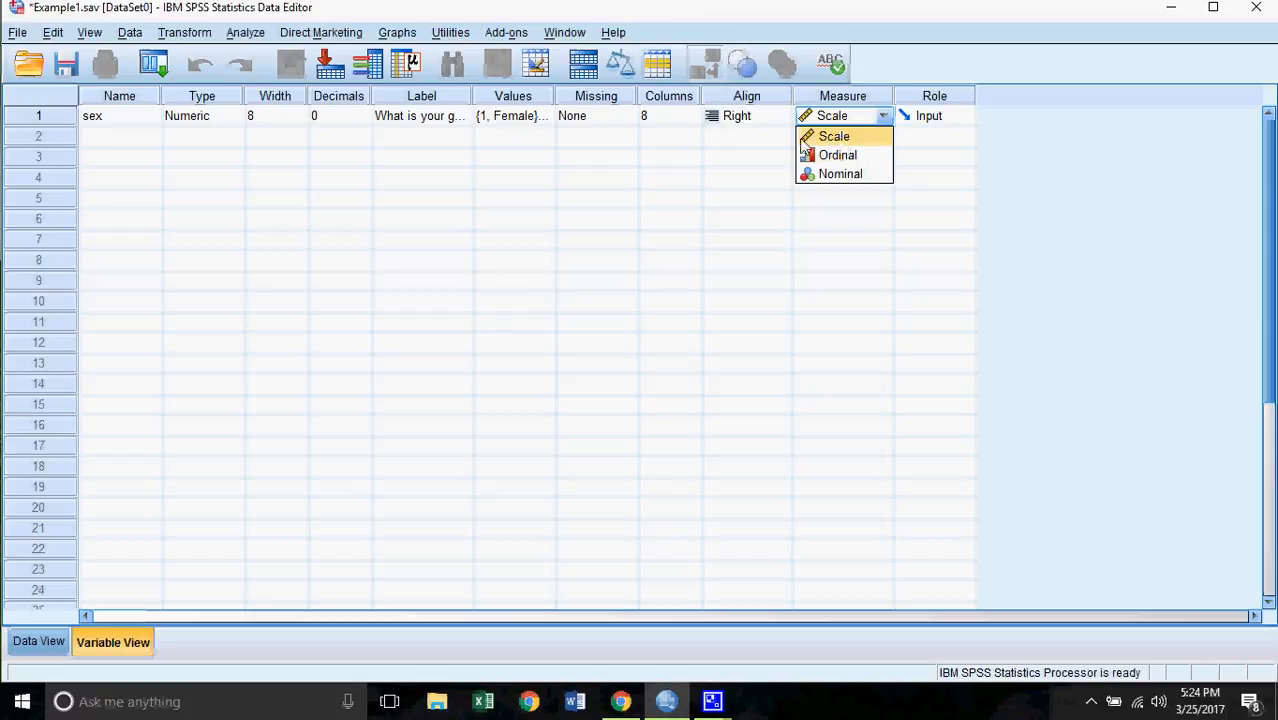
- Set sex's measure to Nominal and name the row 2 variable age_groups
left_click(838, 174)
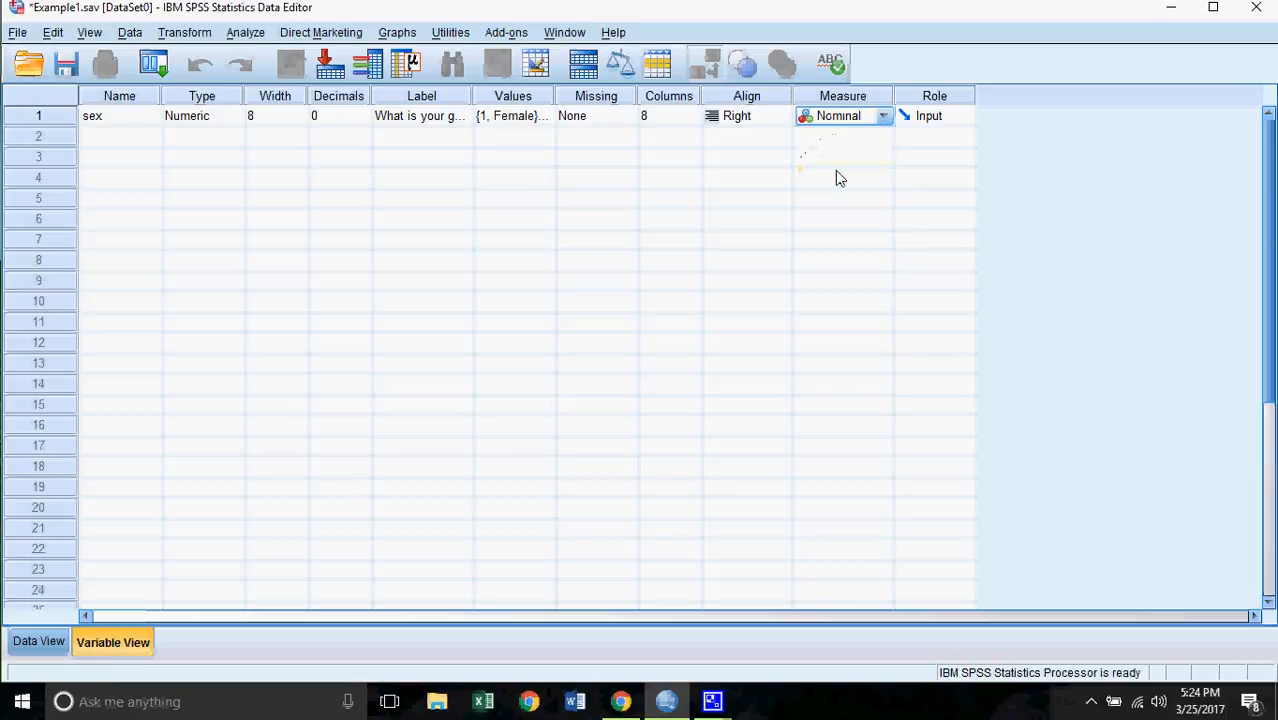
left_click(92, 145)
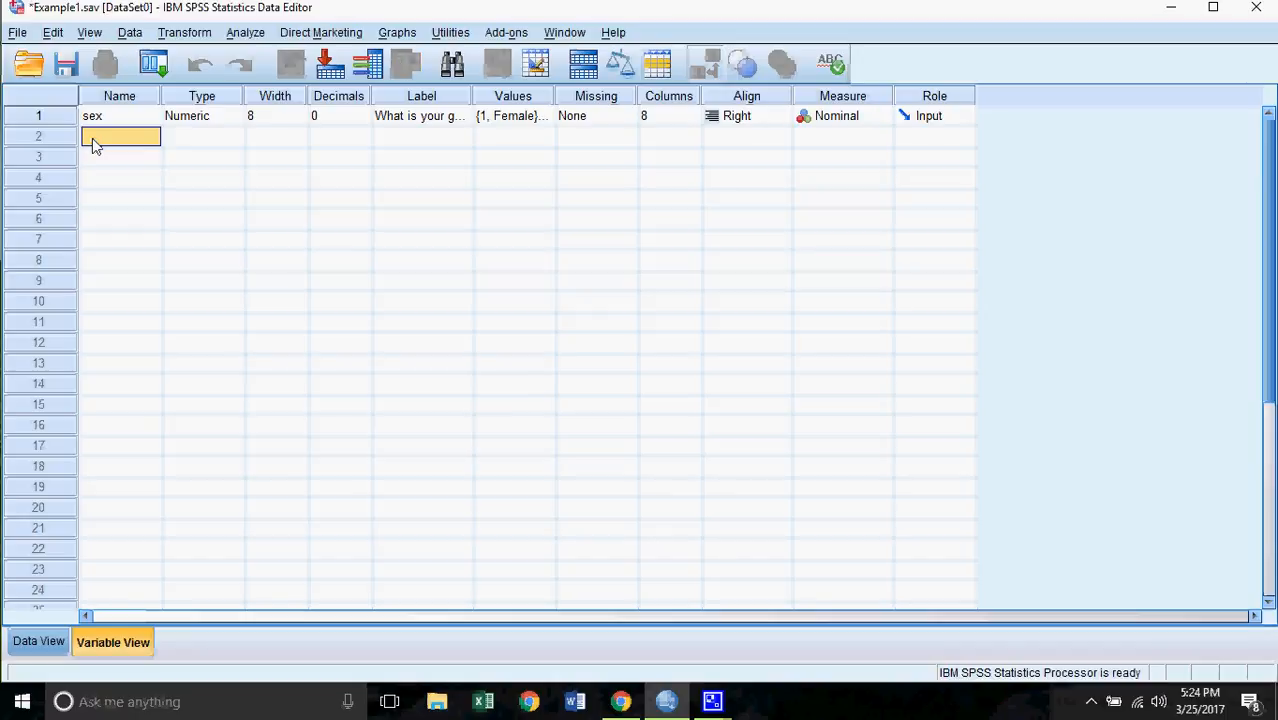
type("age")
type("_groups")
- Enter 'What is your age?' as the age_groups label
left_click(417, 139)
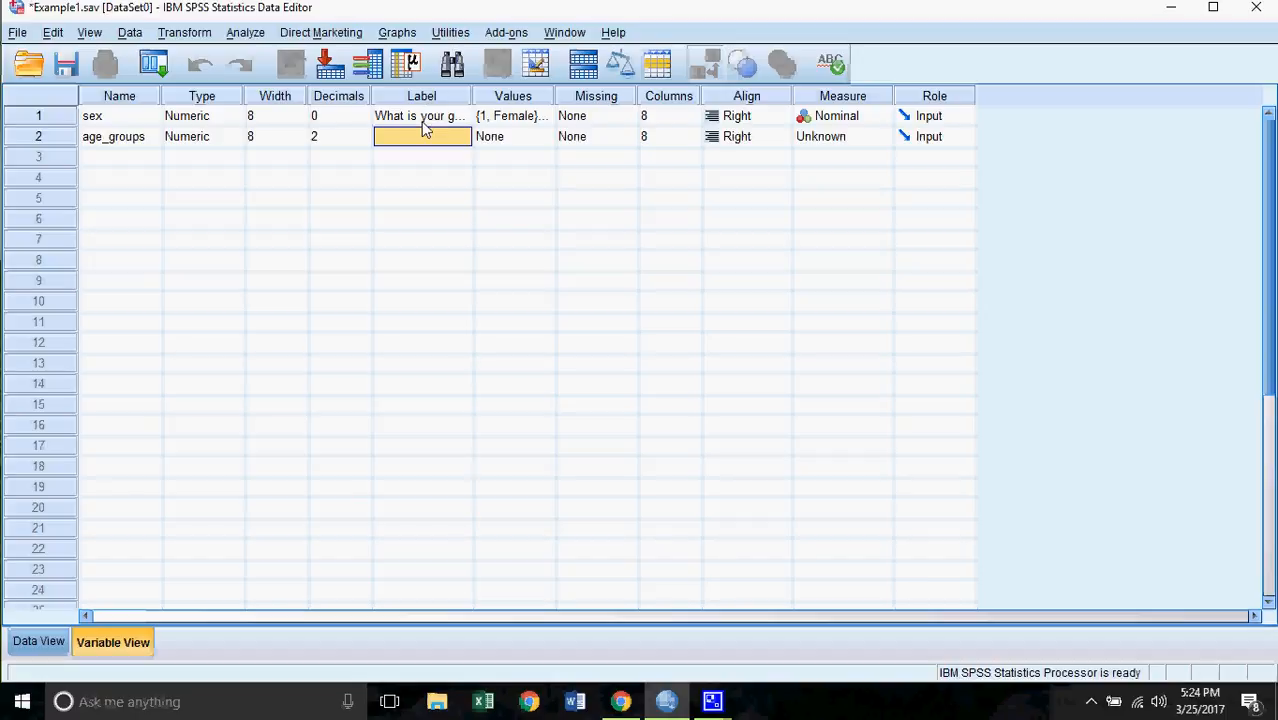
type("What is your age?")
- Add age_groups value labels 1 = '<18 years' and 2 = '18-24 years'
left_click(548, 140)
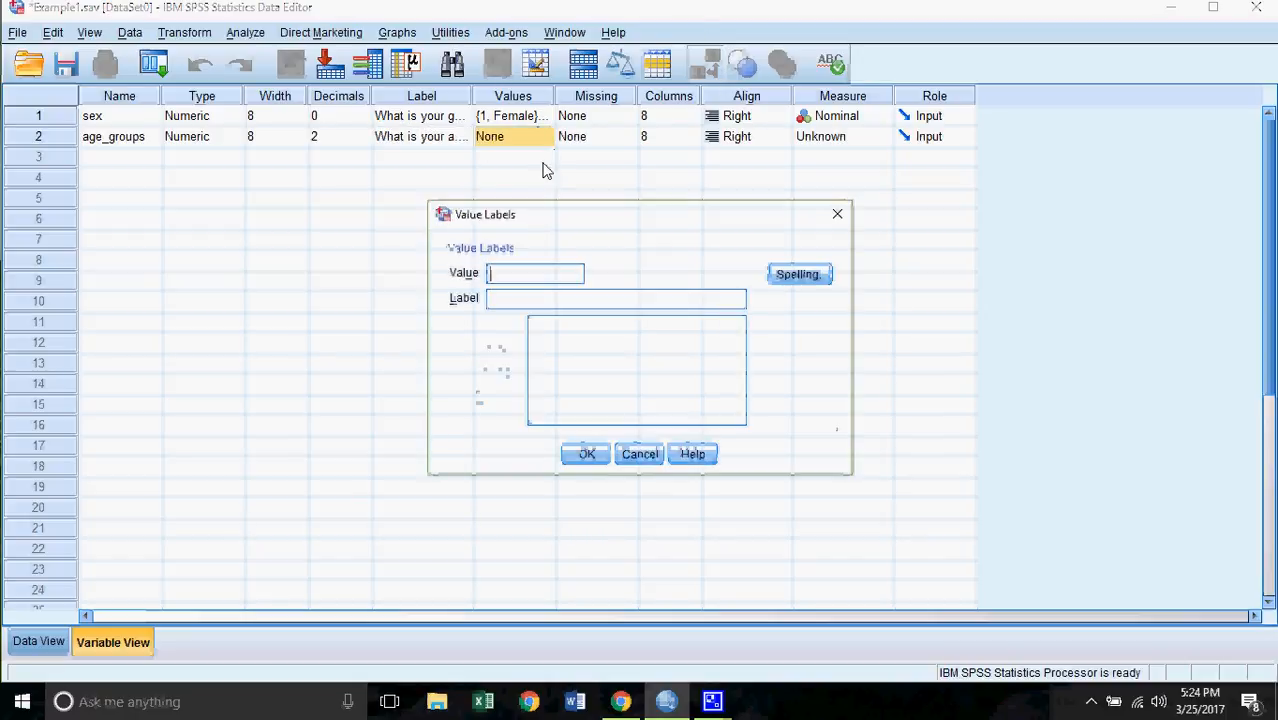
type("1")
key("Tab")
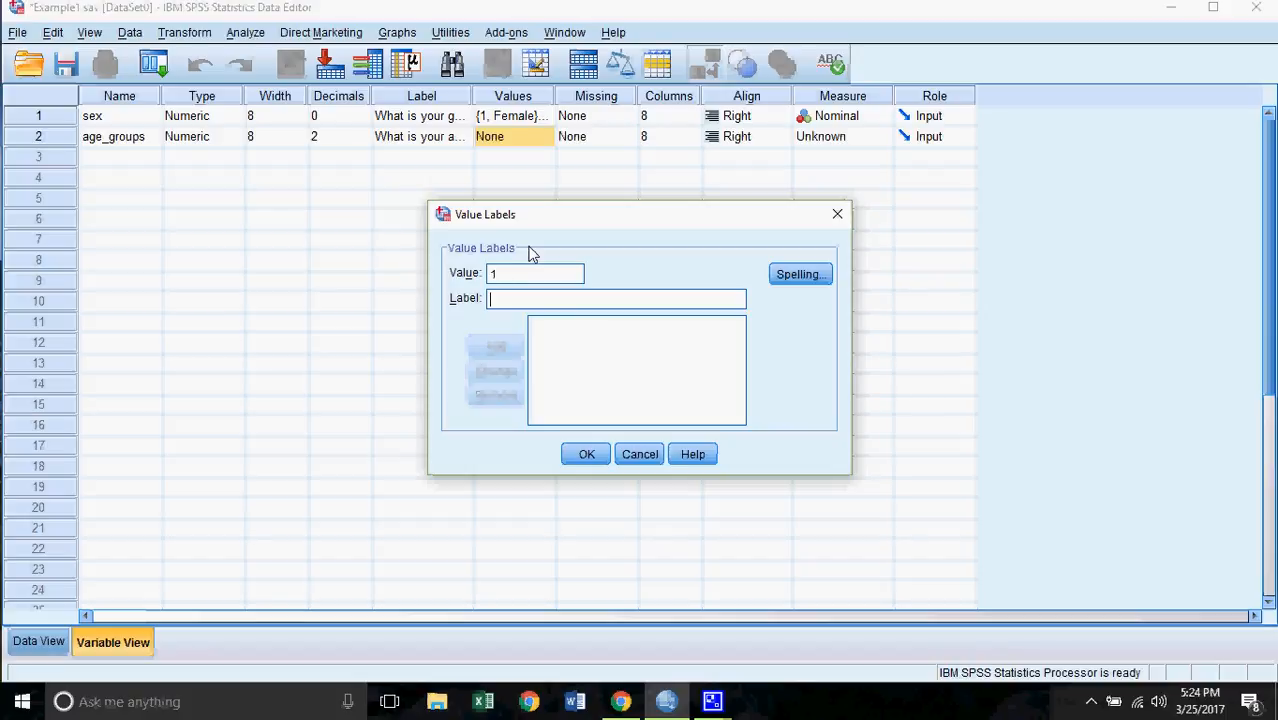
type("<18 ")
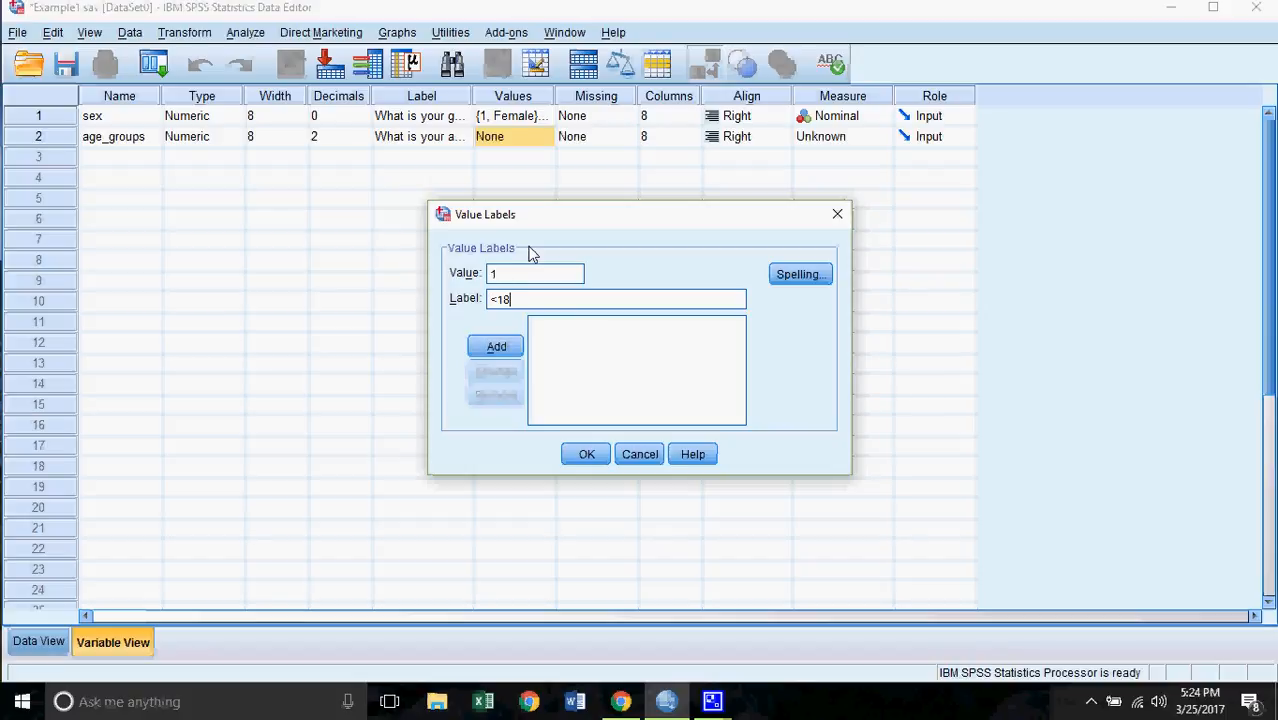
type("years")
key("Tab")
key("Return")
type("2")
key("Tab")
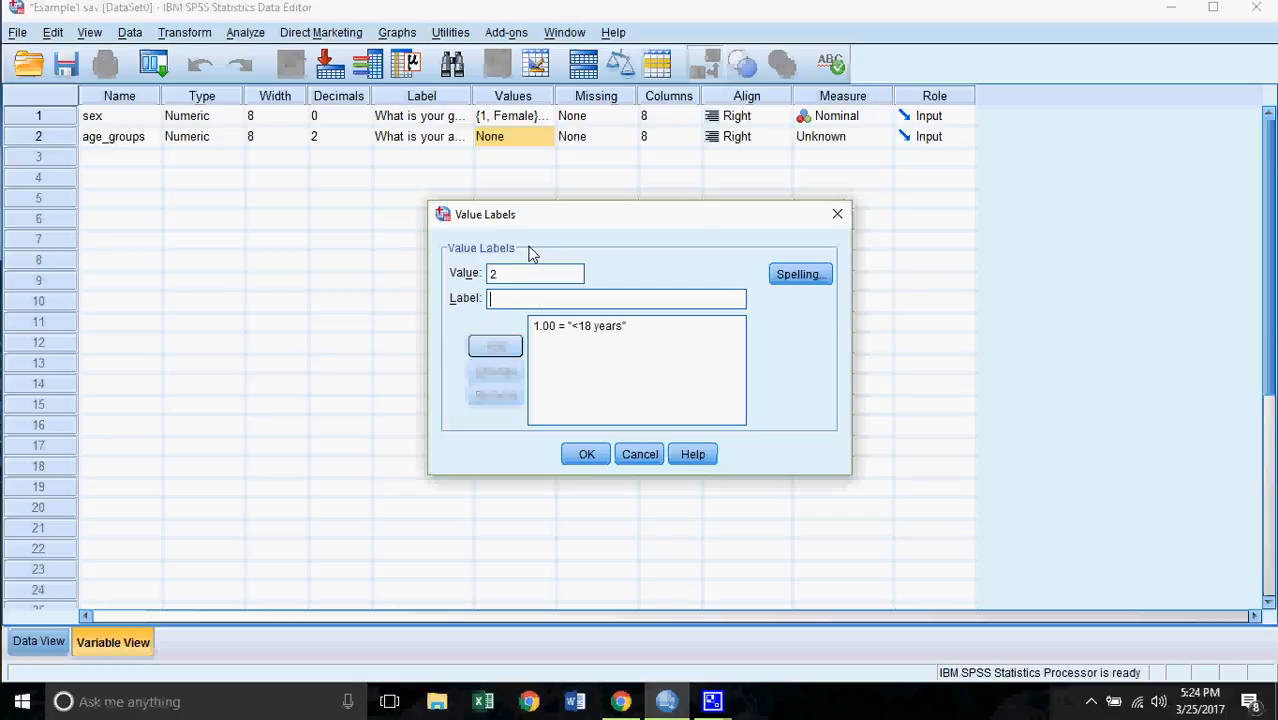
type("18-")
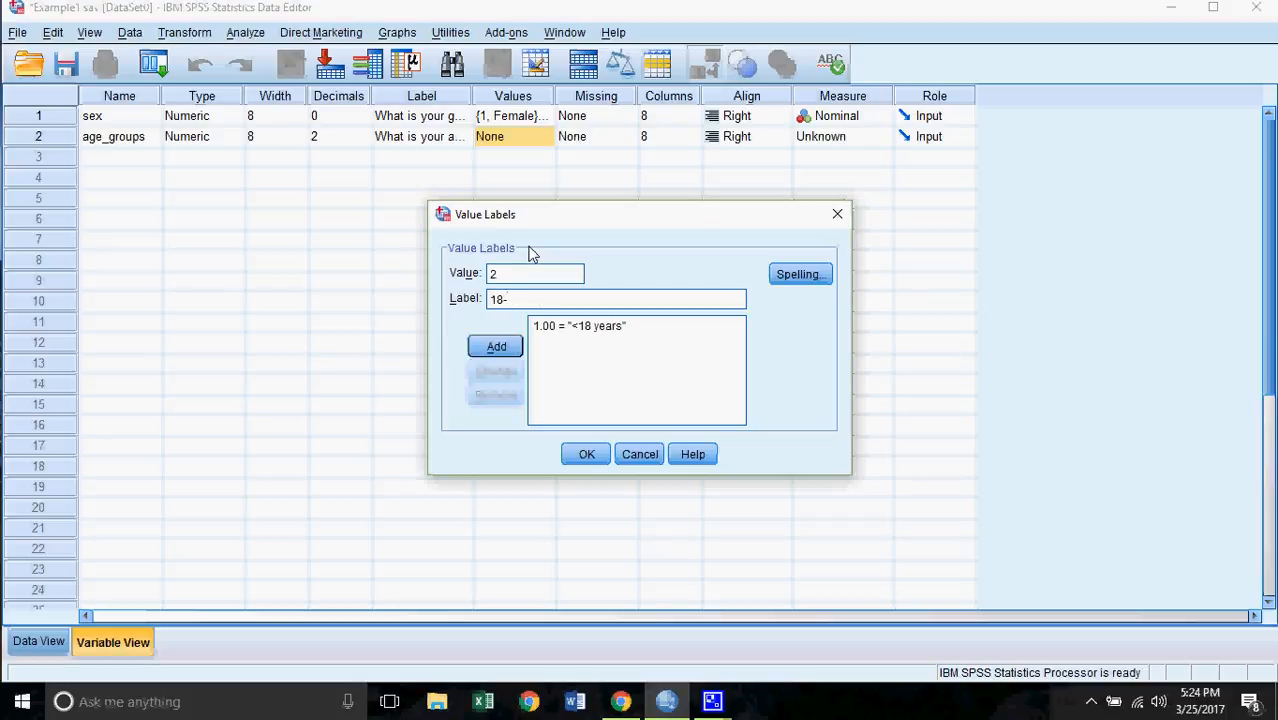
type("24 years")
key("Tab")
key("Return")
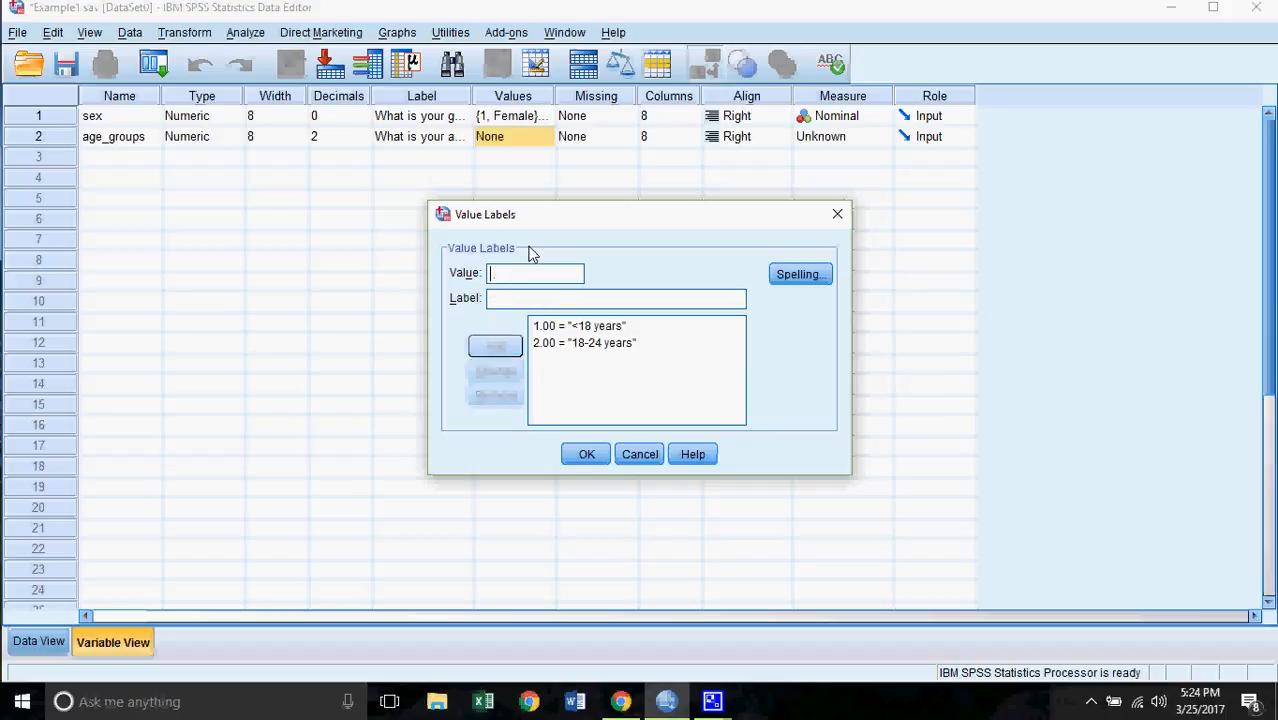
- Add value label 3 = '>24 years' and confirm the age_groups value labels
type("3")
key("Tab")
type(">")
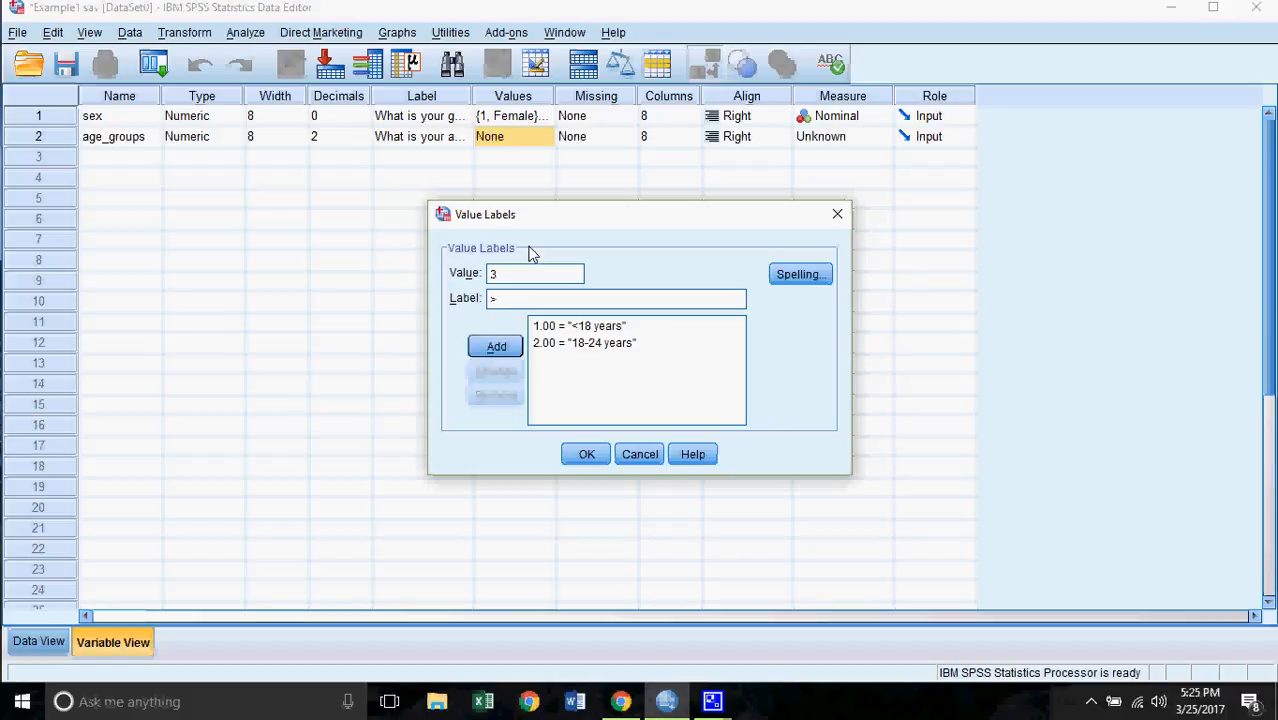
type("24 years")
left_click(496, 345)
left_click(596, 462)
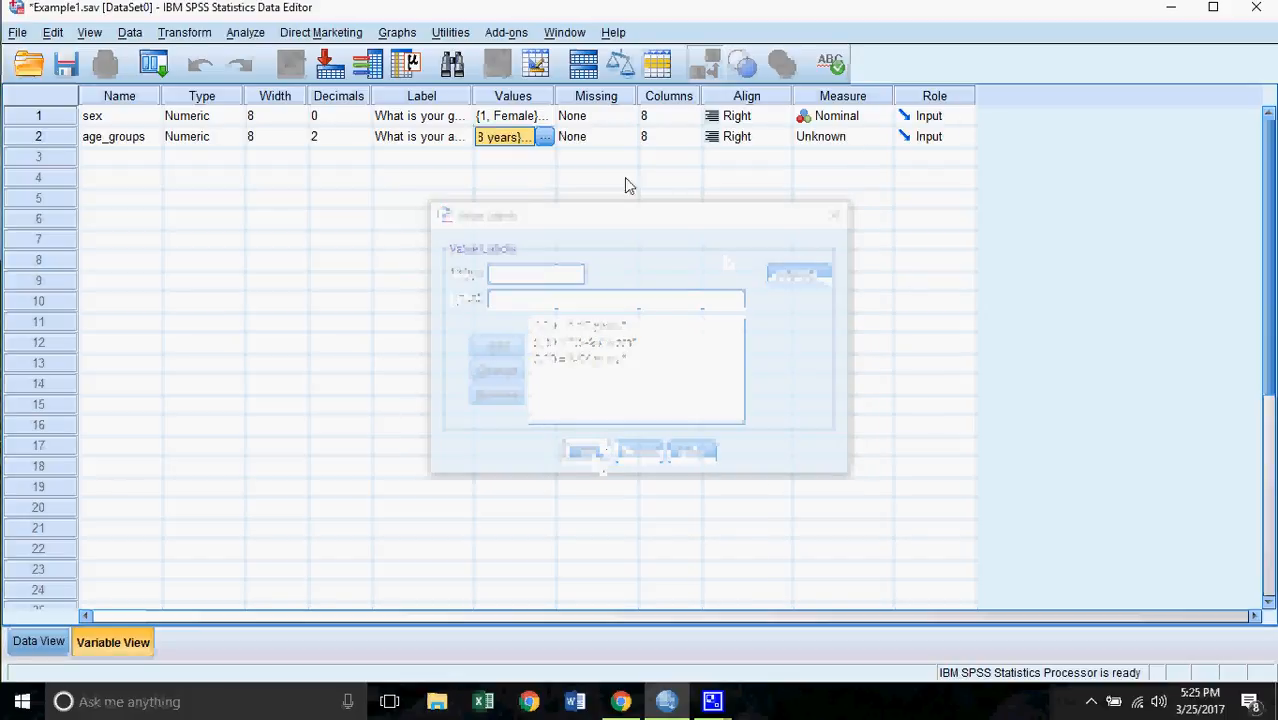
- Set age_groups' measurement level to Ordinal
left_click(879, 138)
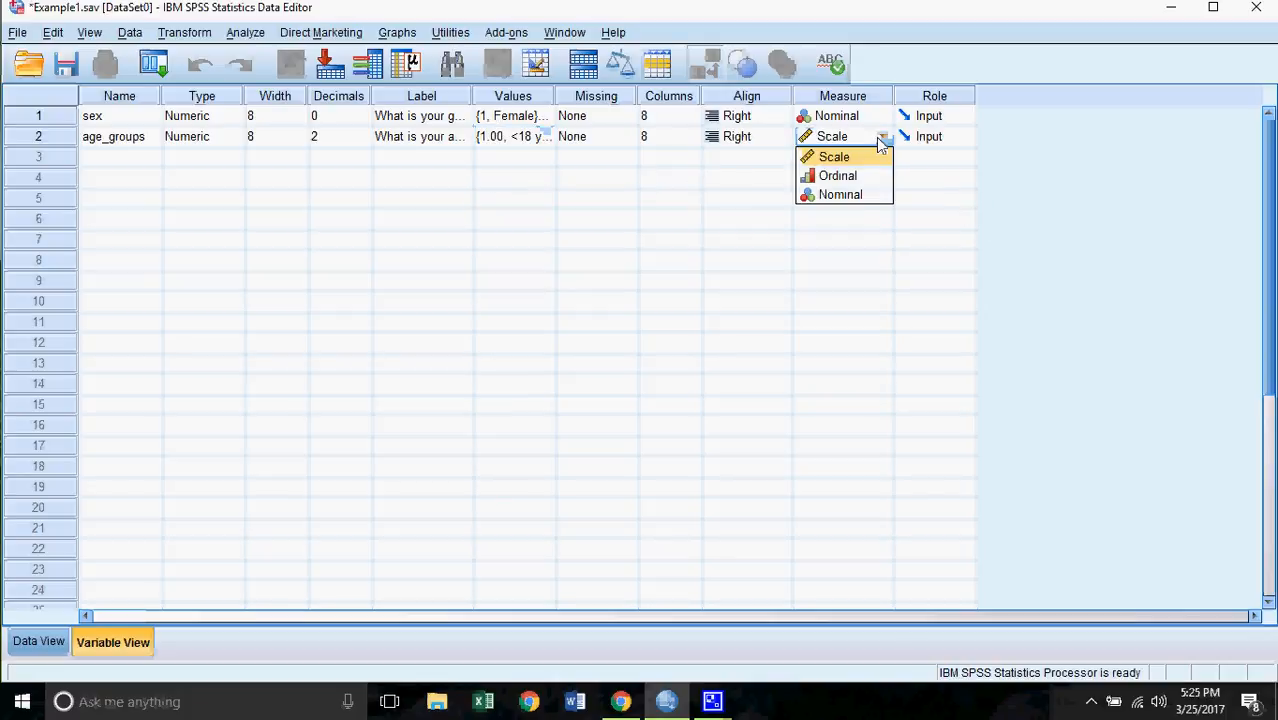
left_click(838, 175)
left_click(122, 146)
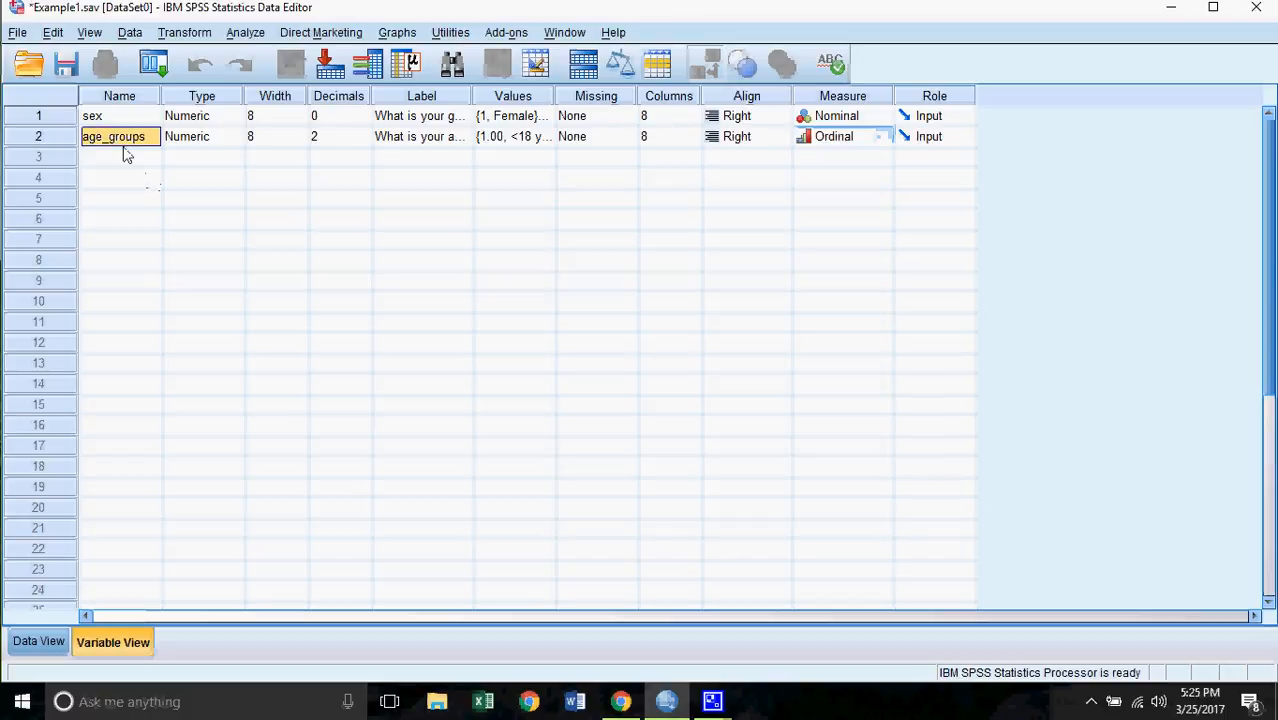
left_click(113, 163)
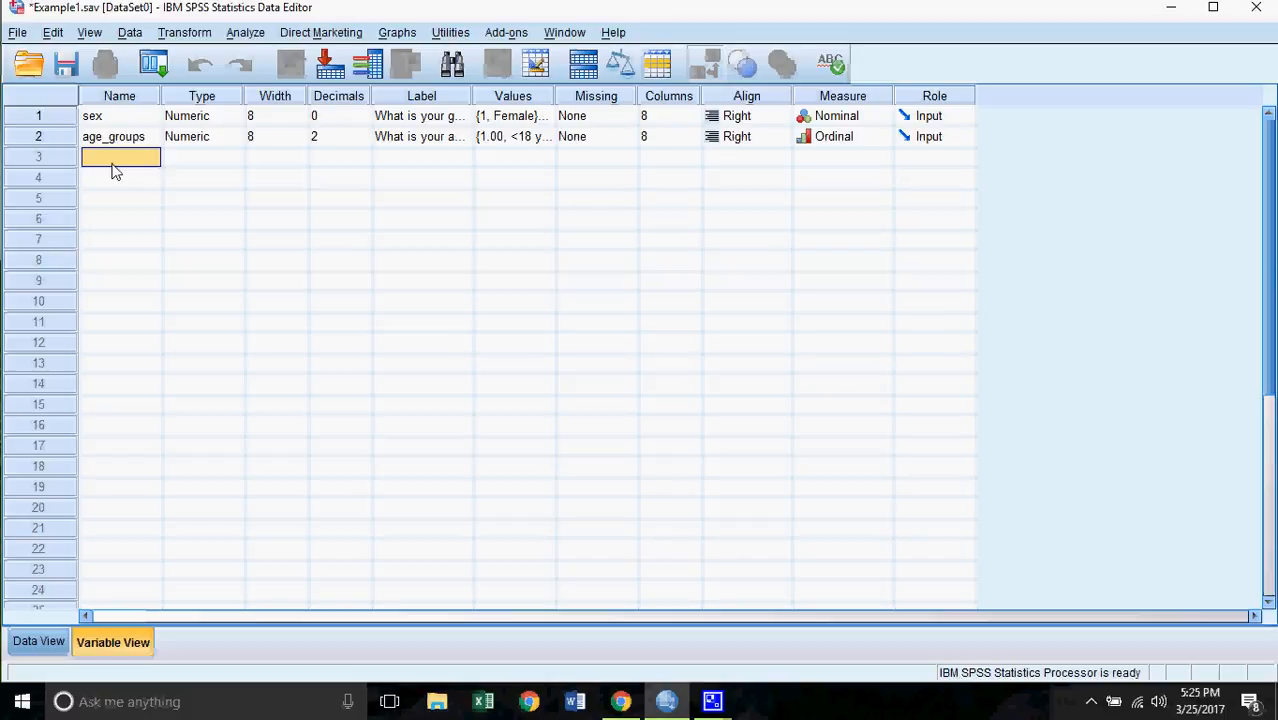
- Name the row 3 variable income and label it 'What is your monthly income?'
type("income")
left_click(434, 166)
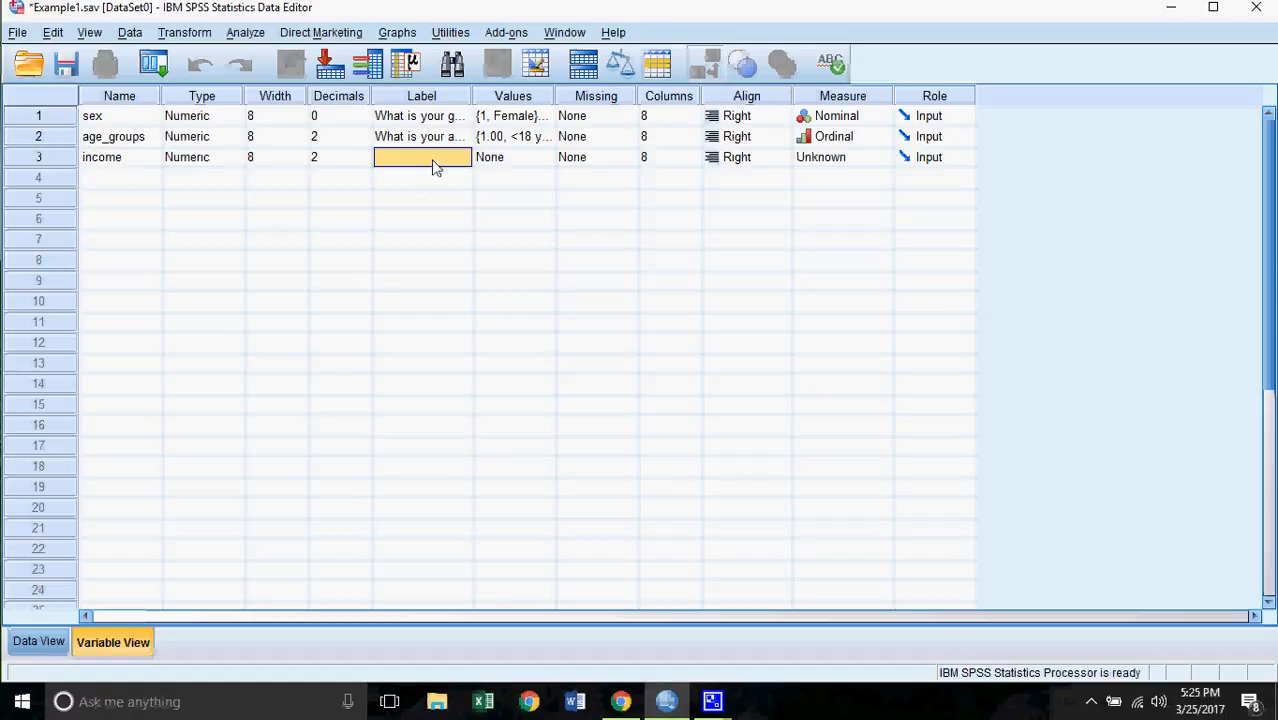
type("What is your mo")
type("nthly income")
type("?")
left_click(445, 197)
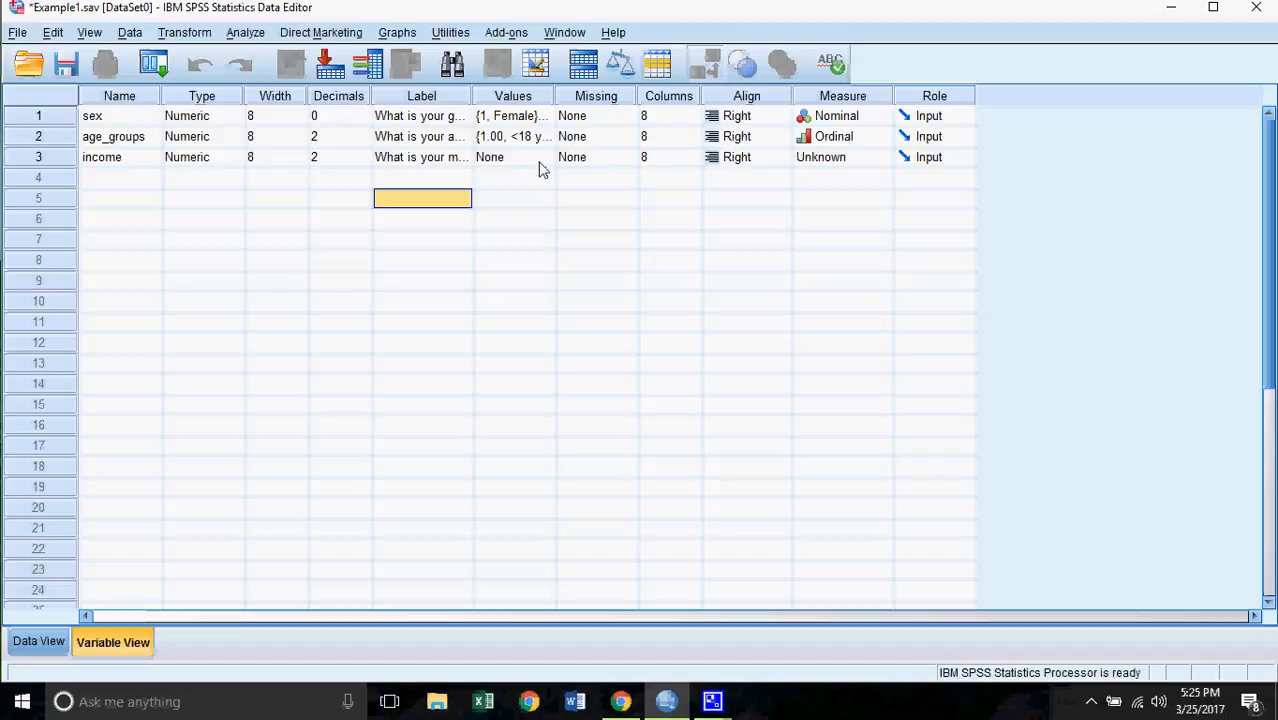
- Set income's measurement level to Scale
left_click(888, 159)
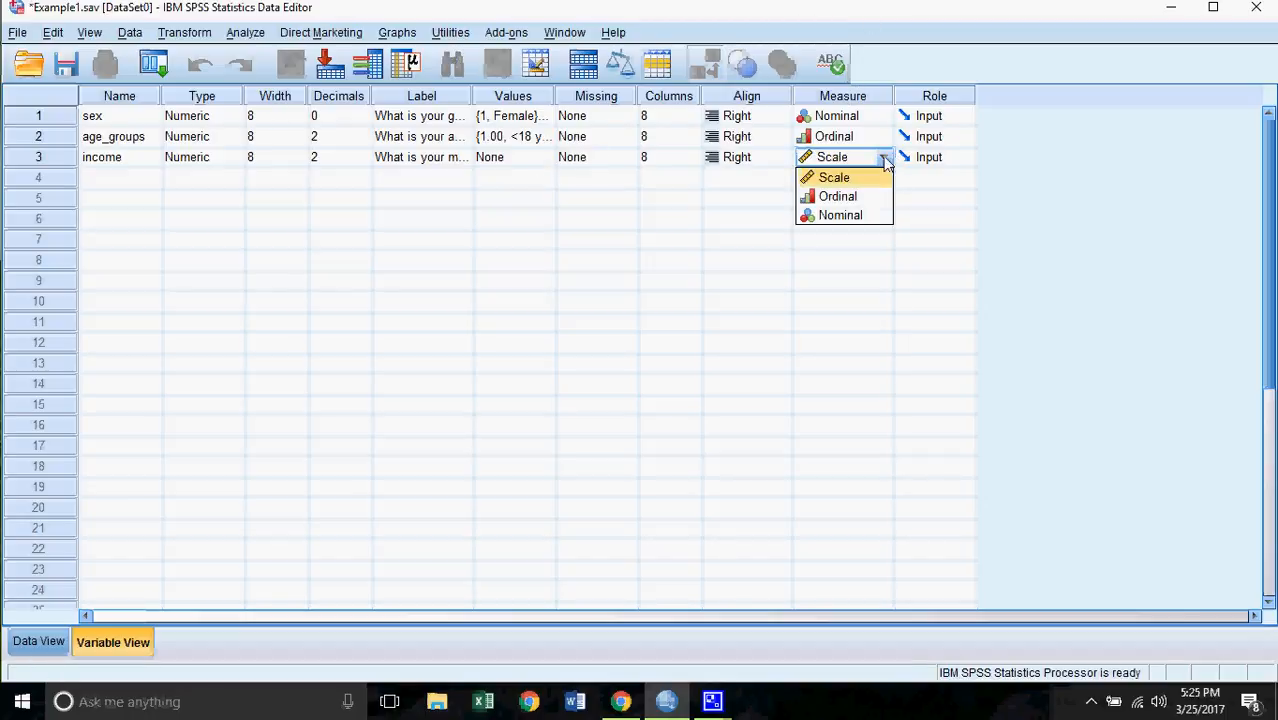
left_click(830, 180)
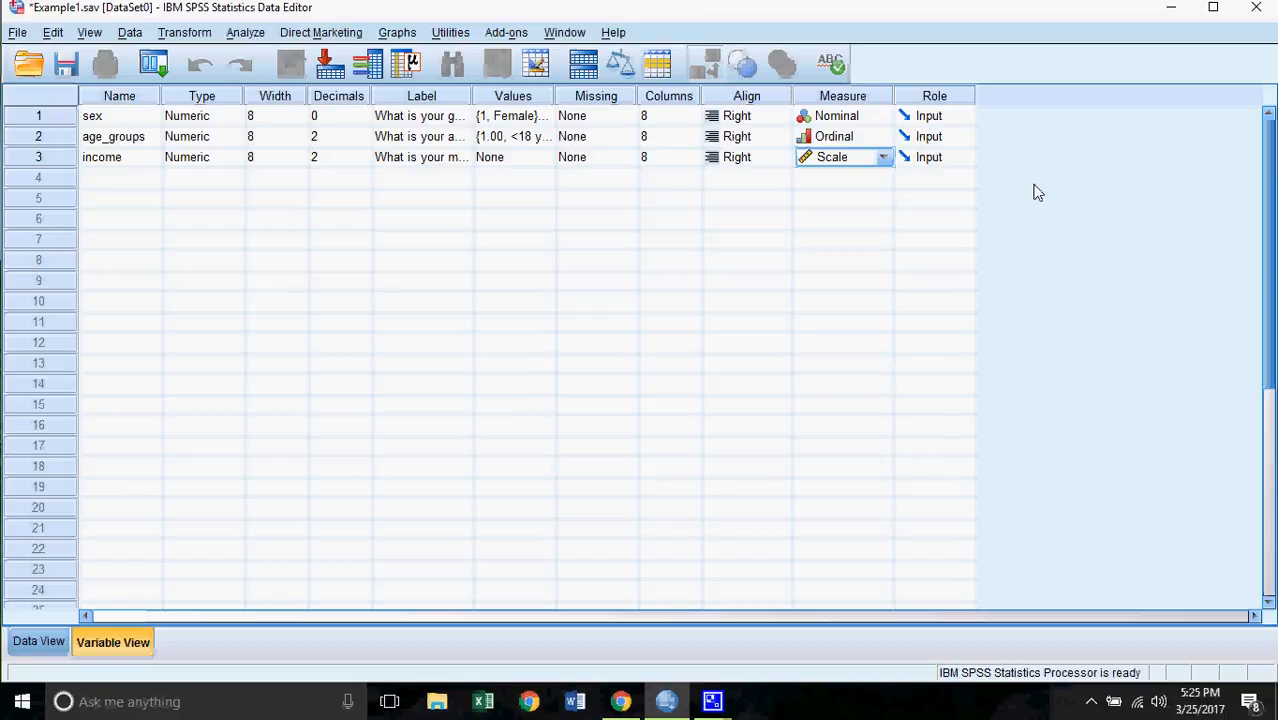
left_click(120, 186)
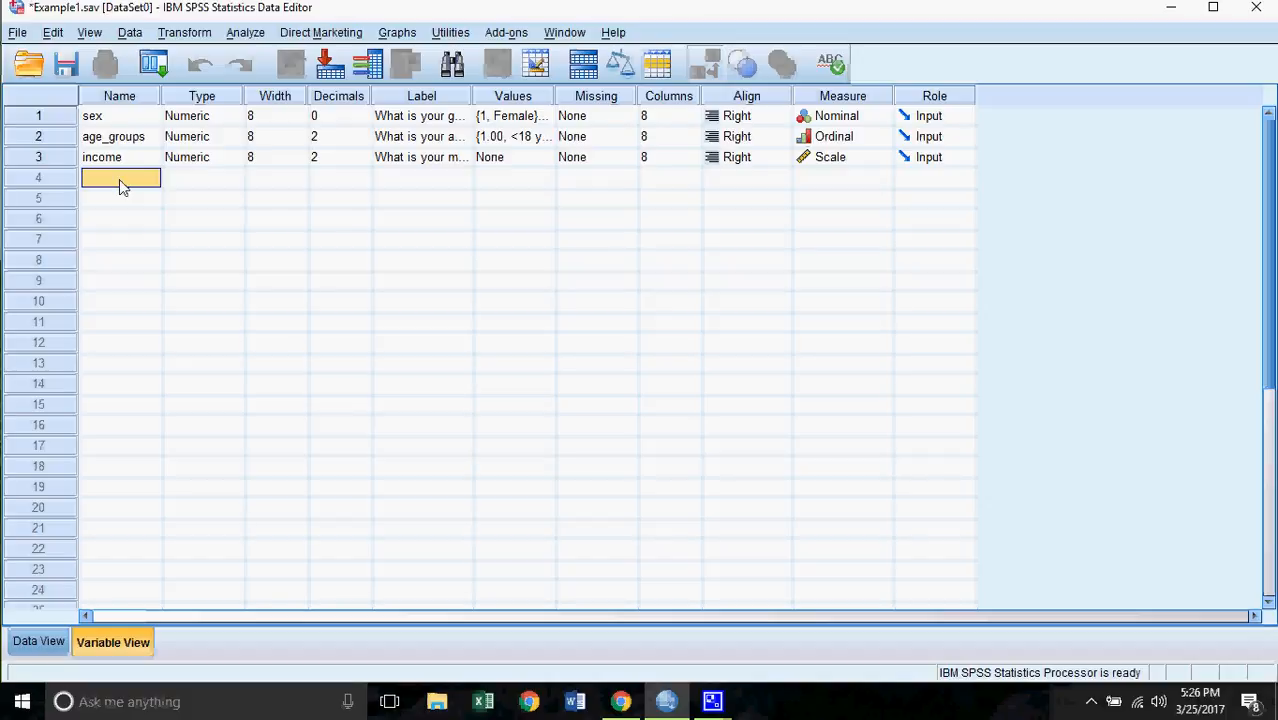
- Name row 4 feelings, labelled 'What are your feelings about the university you are currently enrolled in?'
type("feelings")
left_click(430, 177)
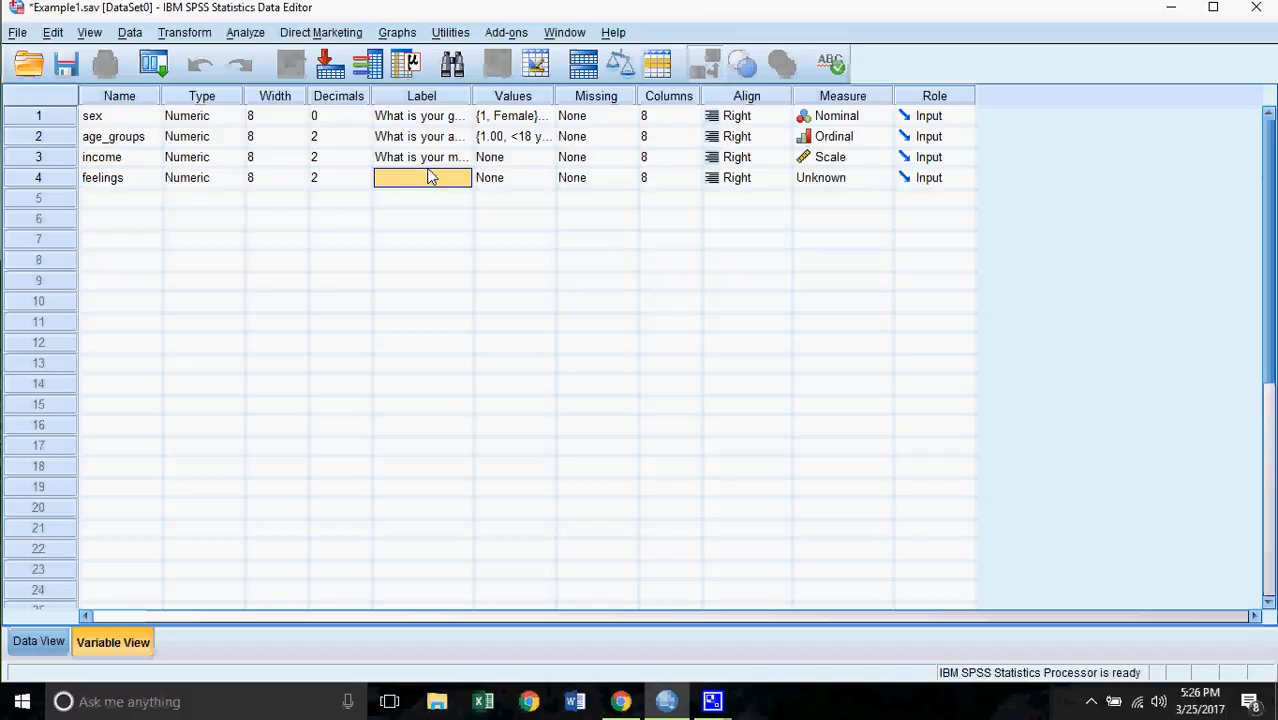
type("What")
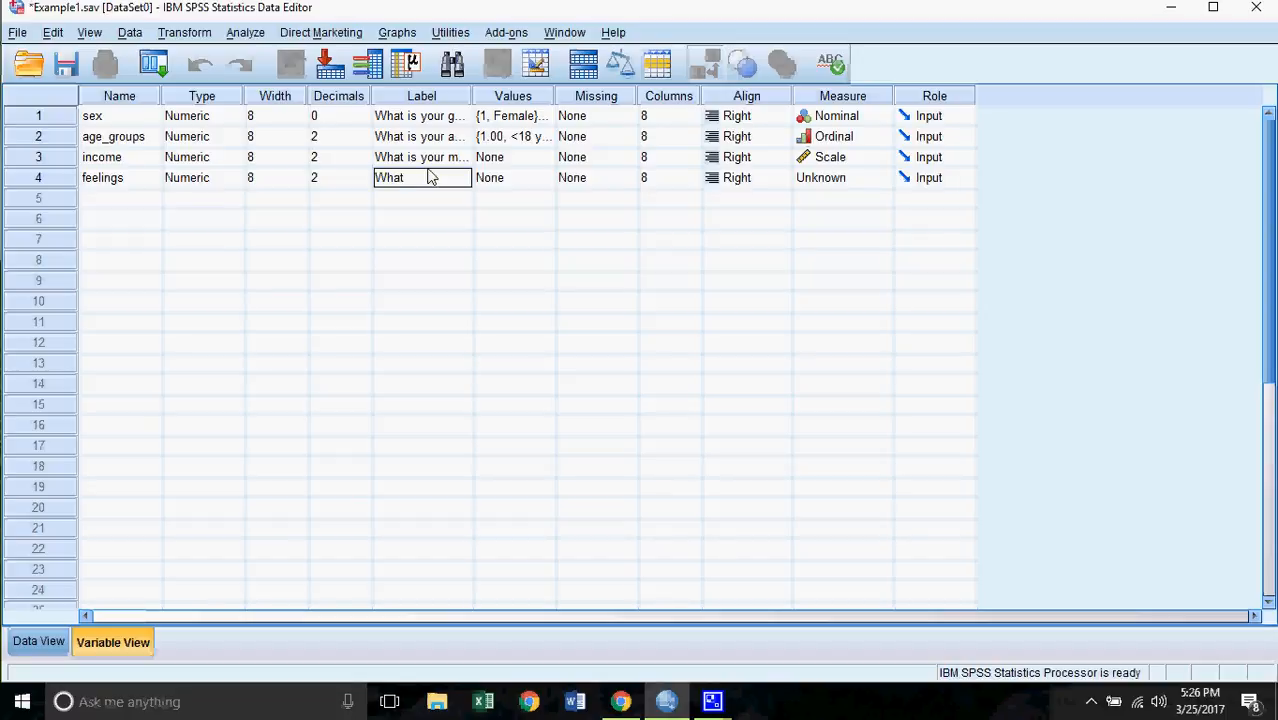
type(" are your ffelin")
key("BackSpace")
key("BackSpace")
key("BackSpace")
key("BackSpace")
key("BackSpace")
type("e")
type("elings ")
type("about the")
type(" university")
type(" you are")
type(" cur")
type("ren")
type("tly enrol")
type("led")
type(" in")
type("?")
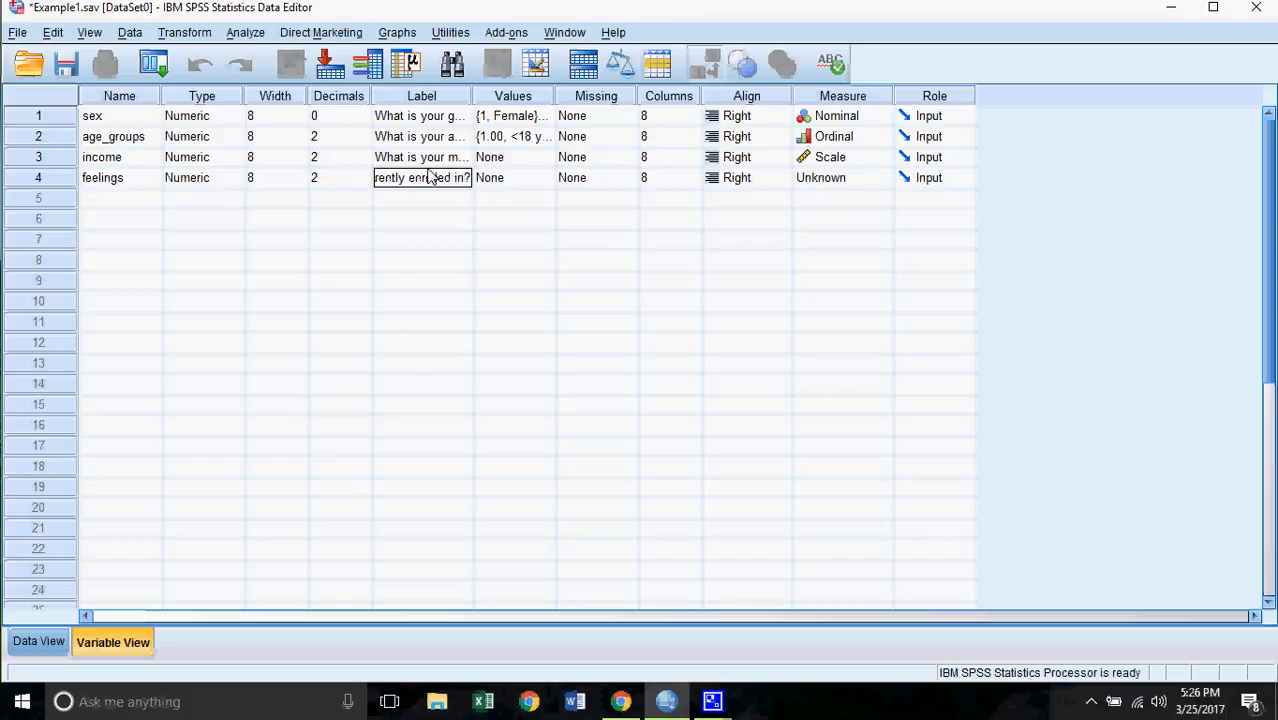
left_click(198, 204)
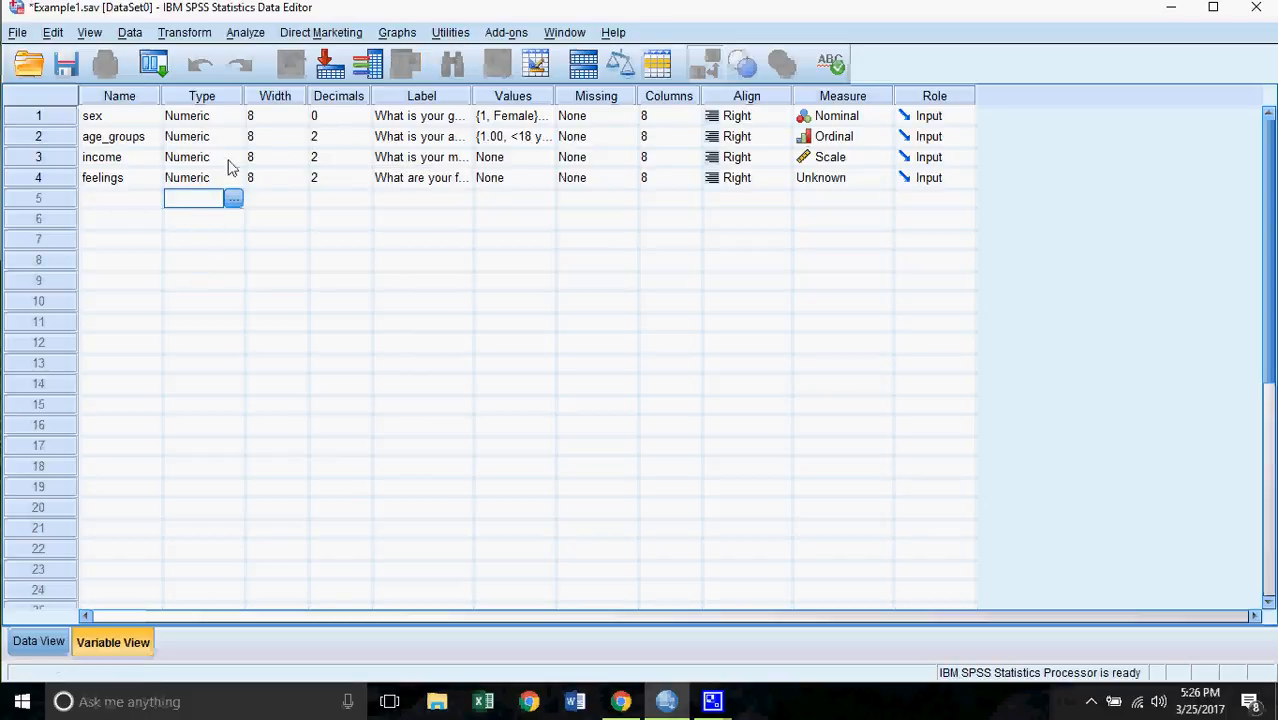
- Make feelings a String variable 30 characters wide
left_click(227, 178)
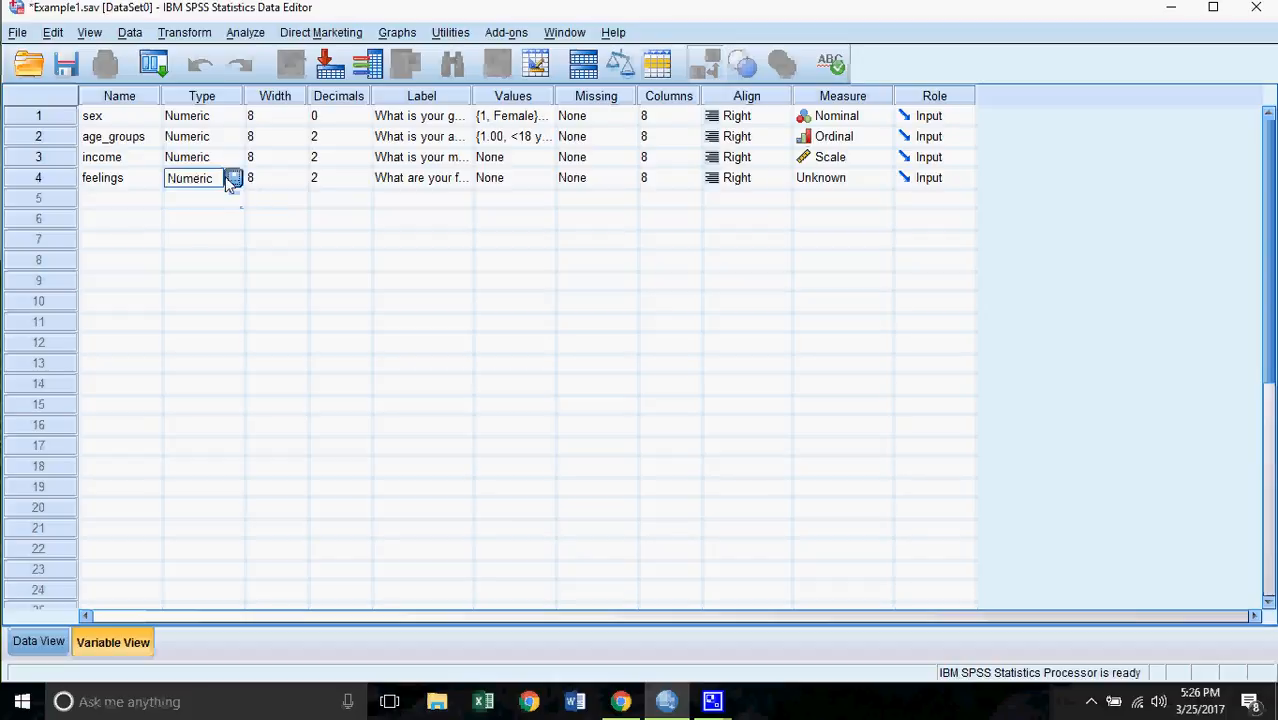
left_click(230, 178)
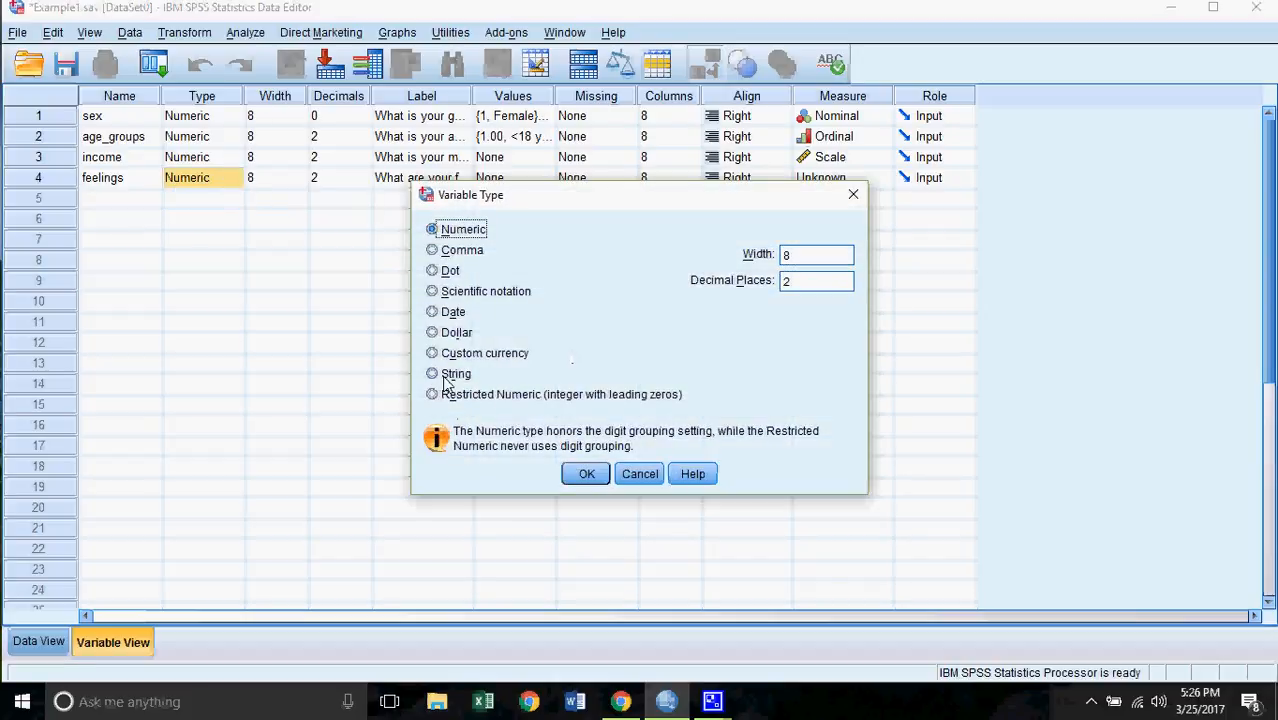
left_click(447, 380)
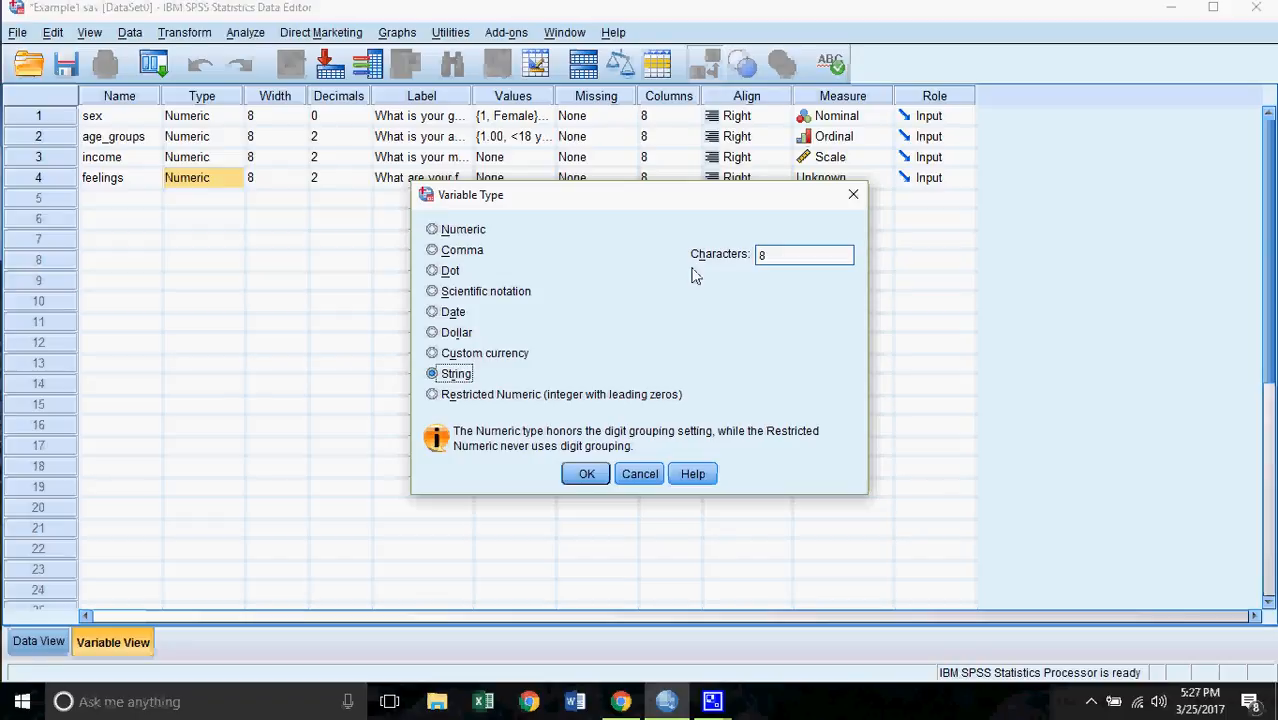
left_click(770, 265)
key("BackSpace")
type("30")
left_click(586, 474)
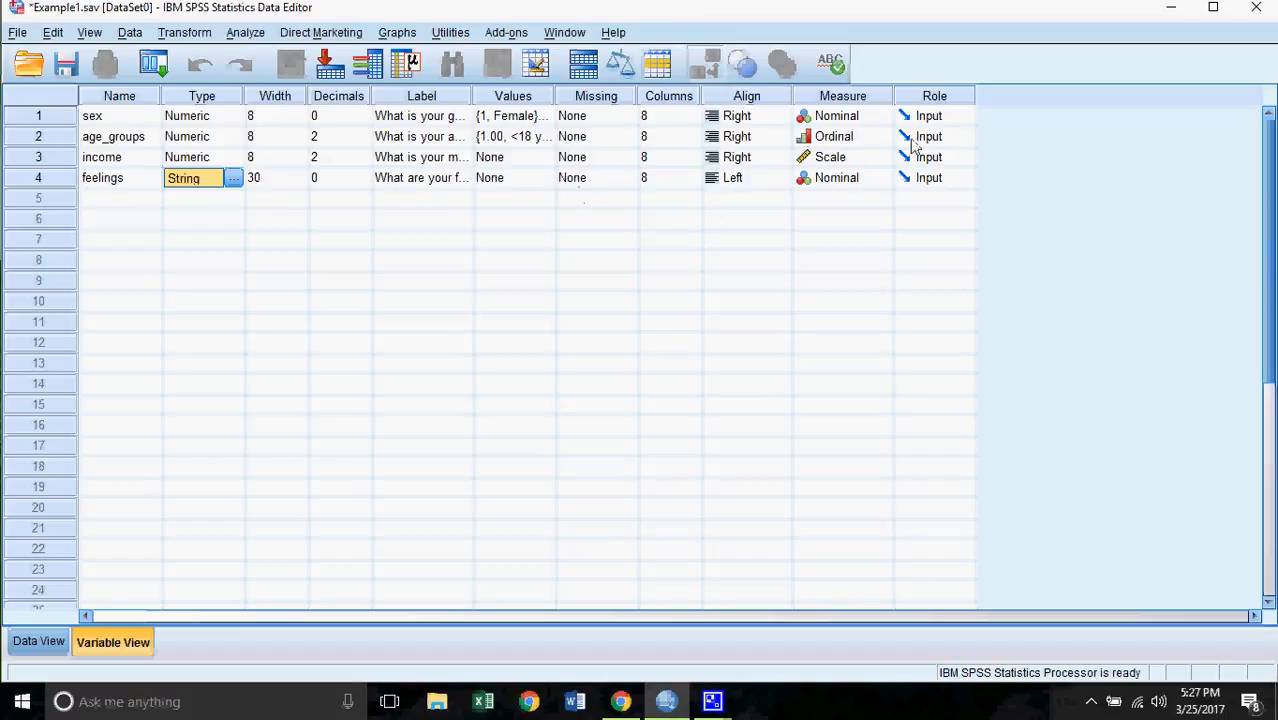
- Keep feelings' measure as Nominal and view the data grid with all four variables
left_click(876, 185)
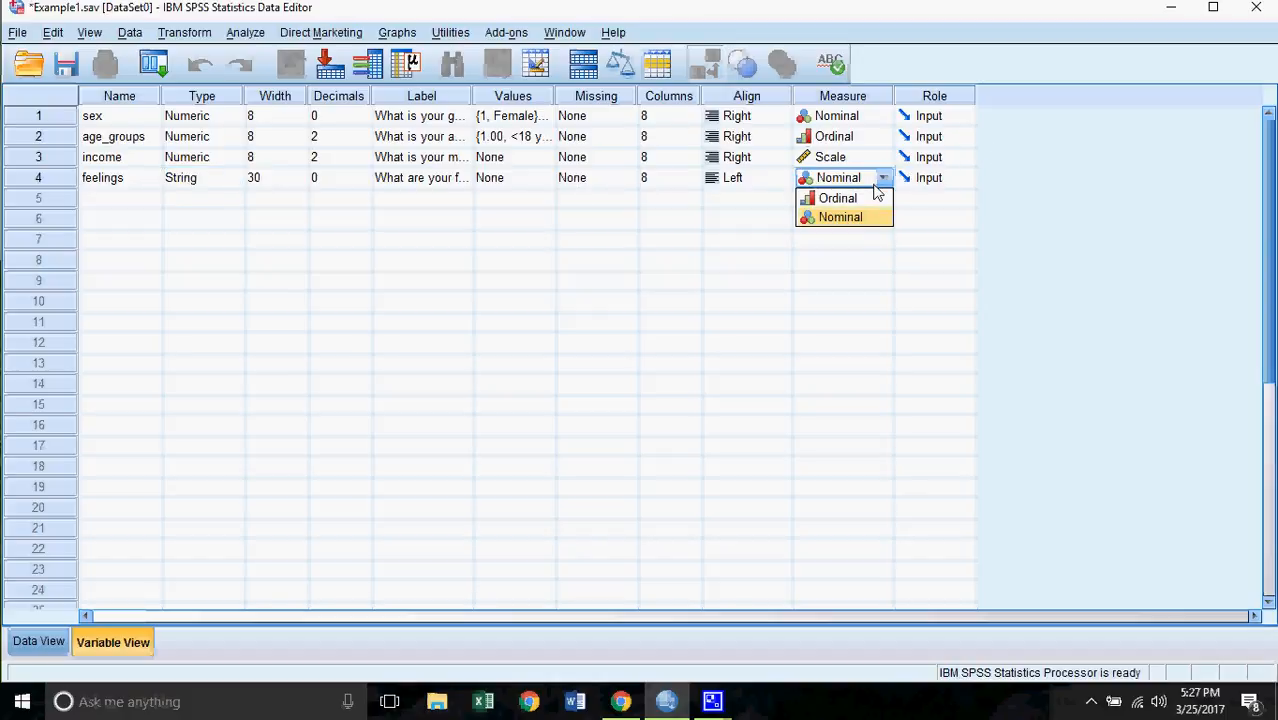
left_click(885, 188)
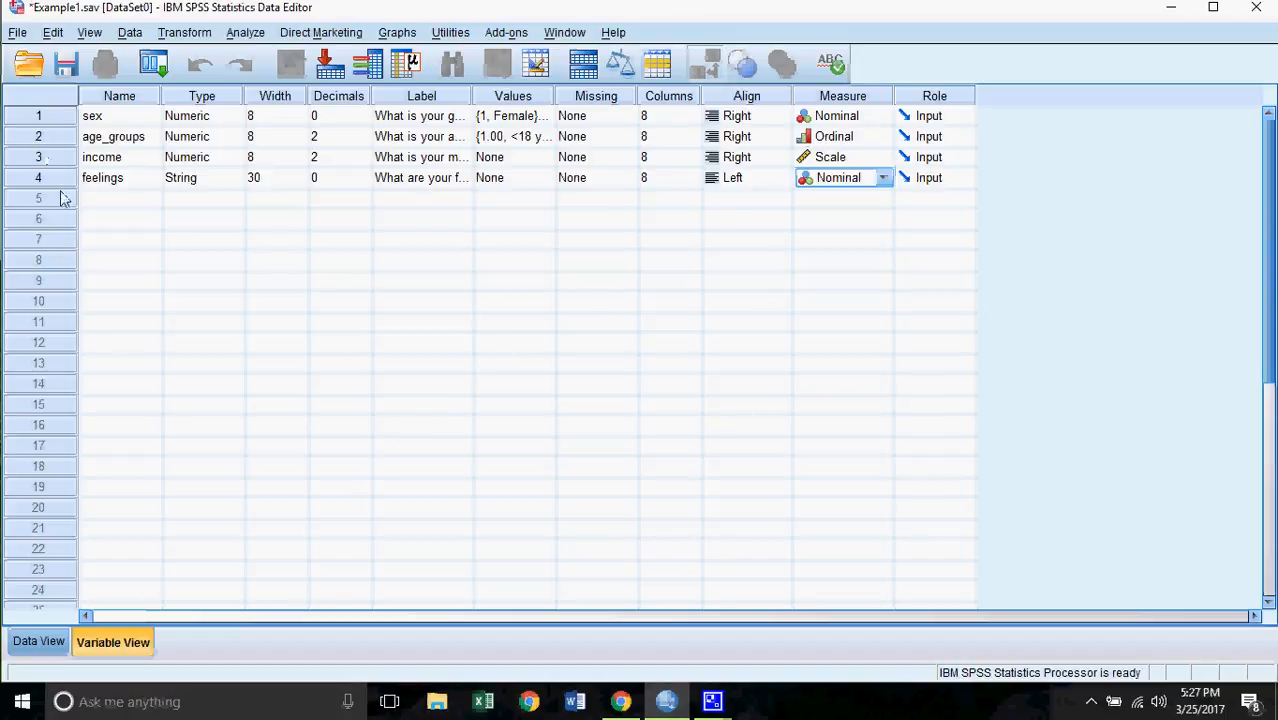
left_click(37, 650)
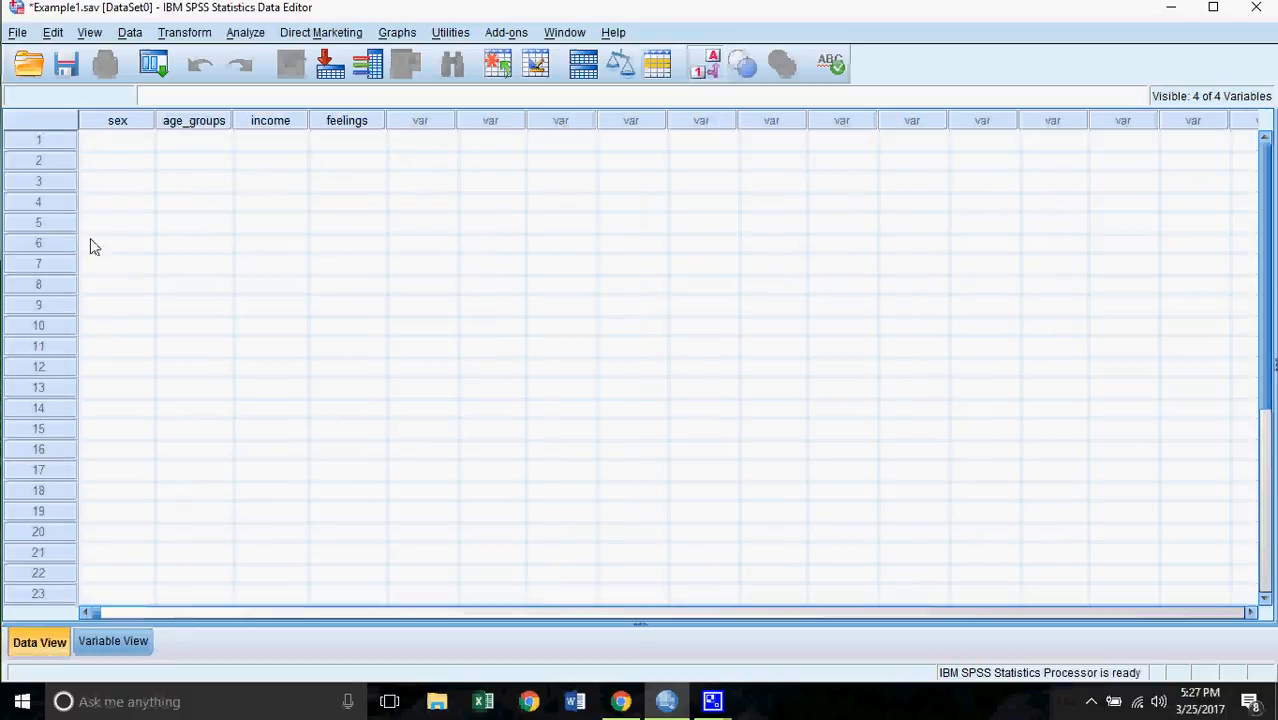
- Enter row 1's sex as 1, age group as 1 and income as 700
left_click(130, 143)
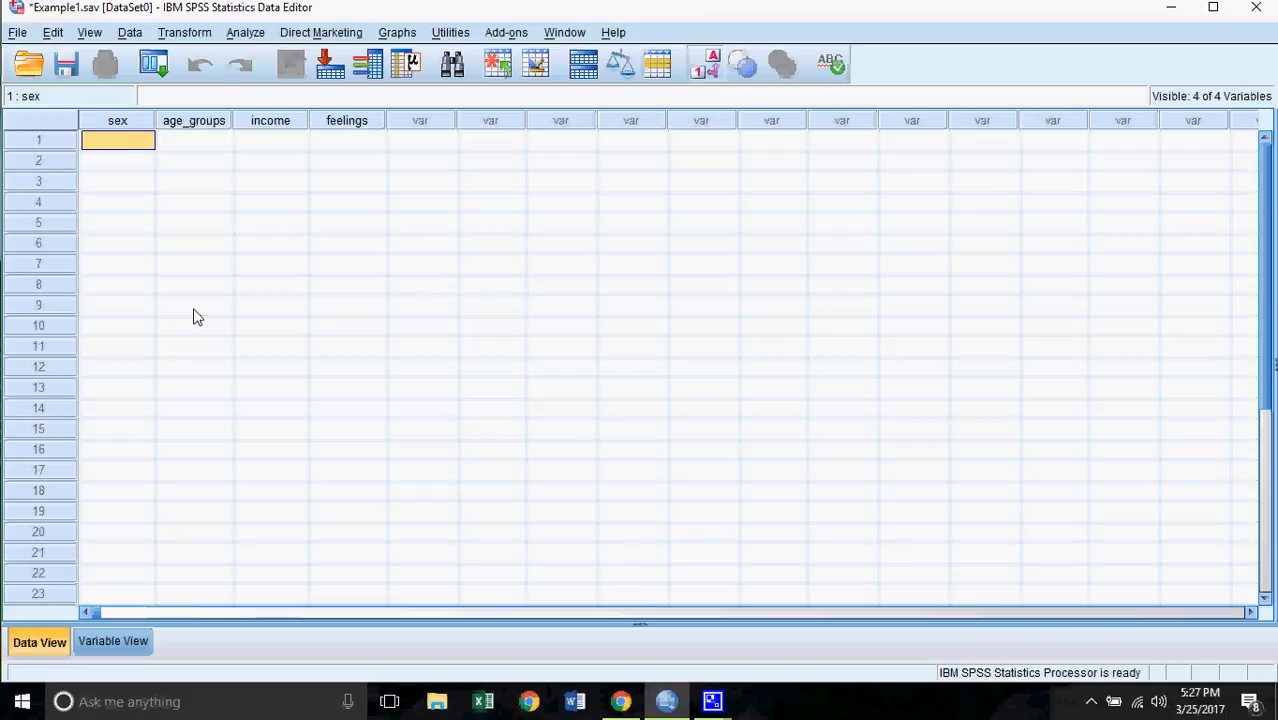
type("1")
key("Tab")
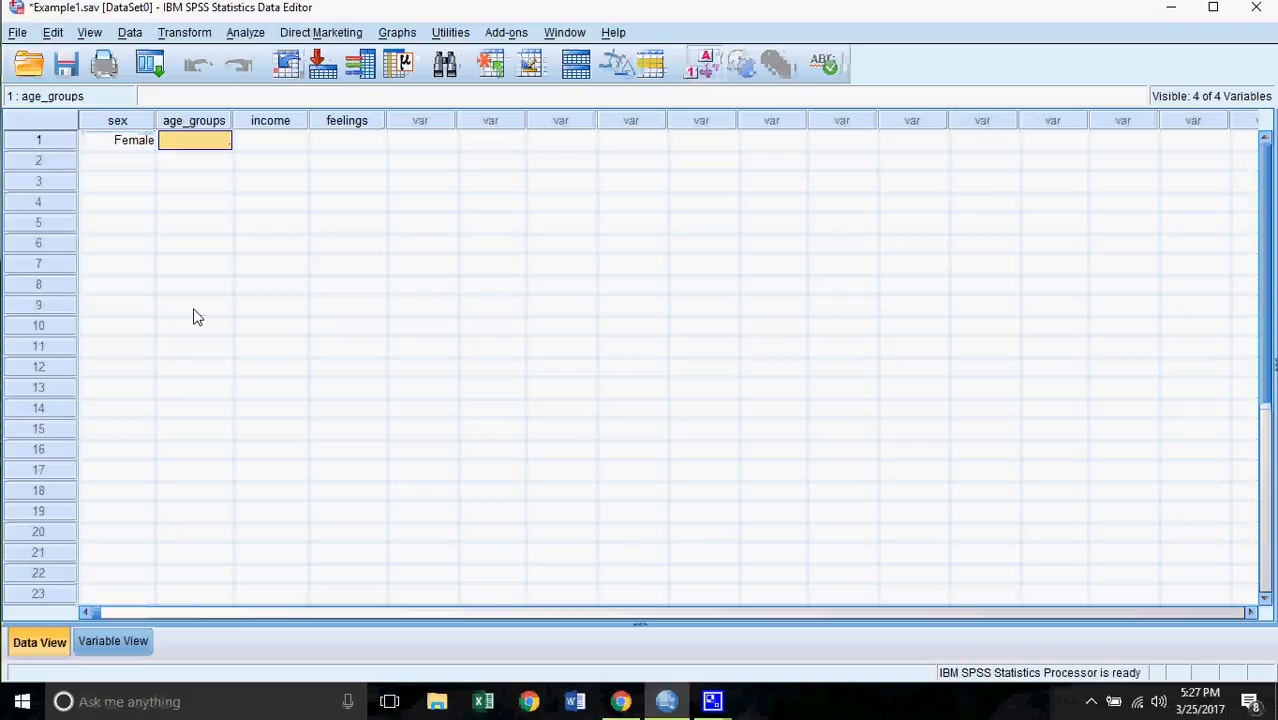
type("1")
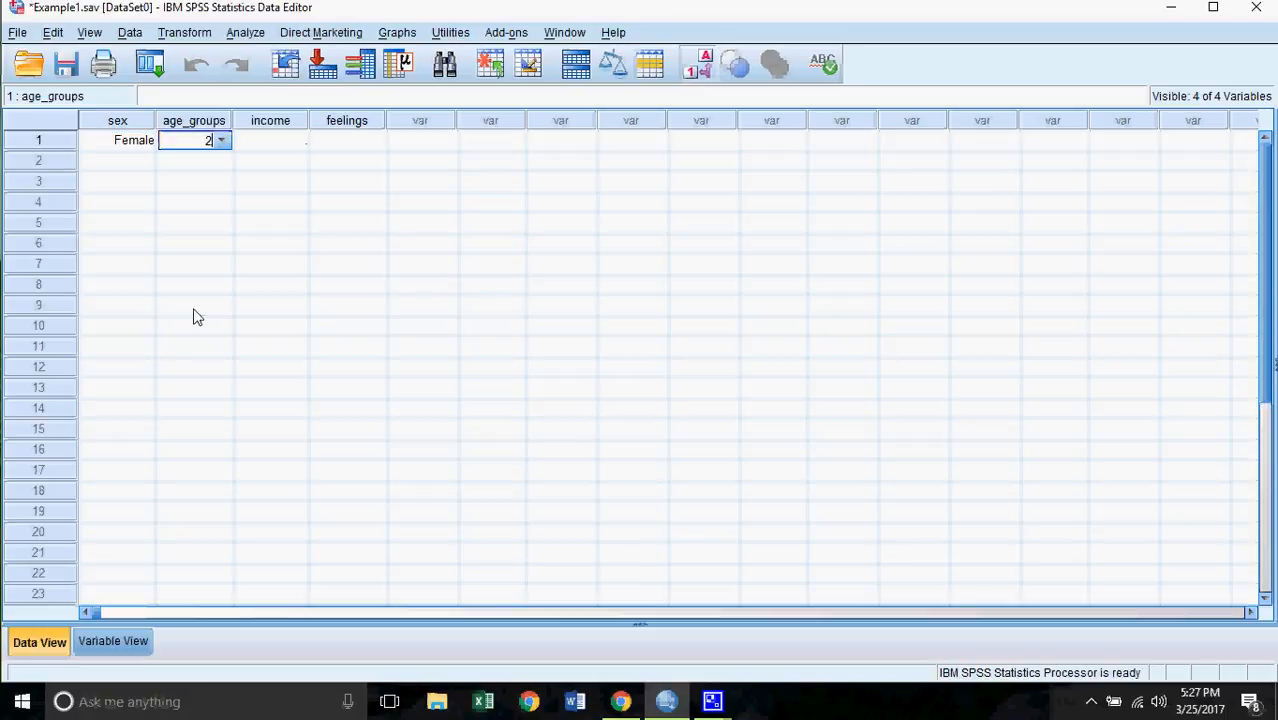
key("Tab")
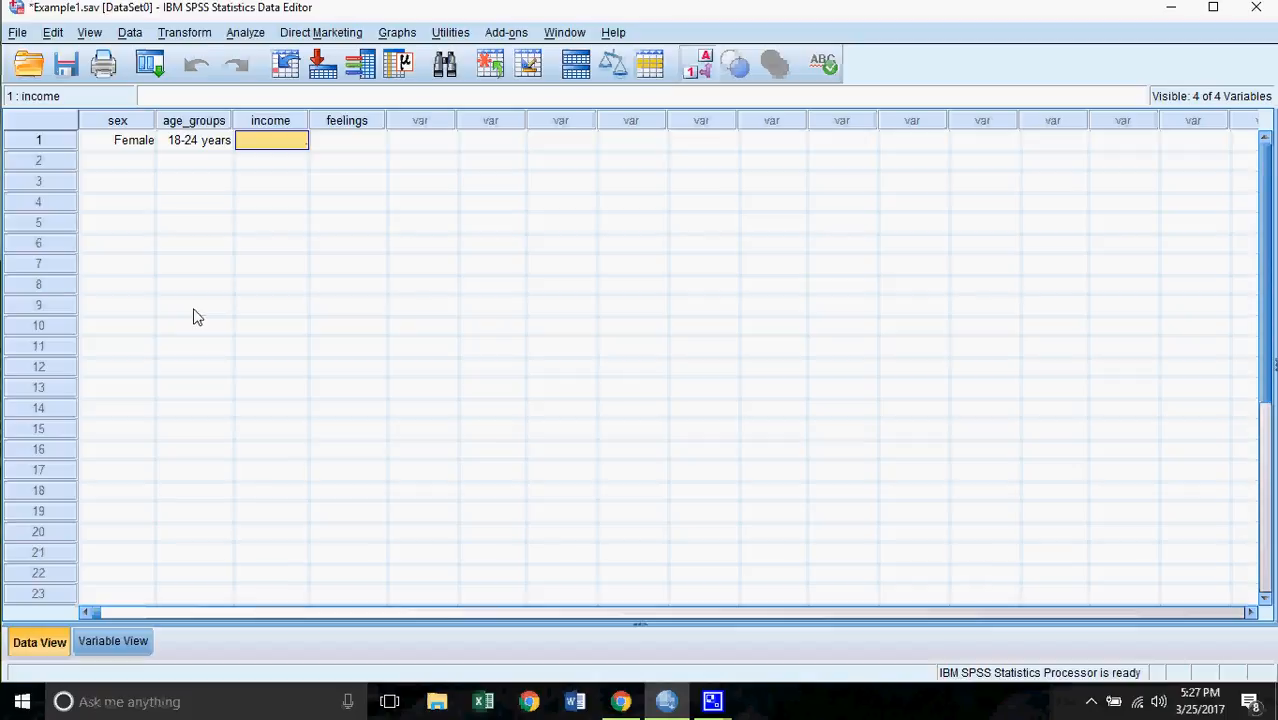
type("700")
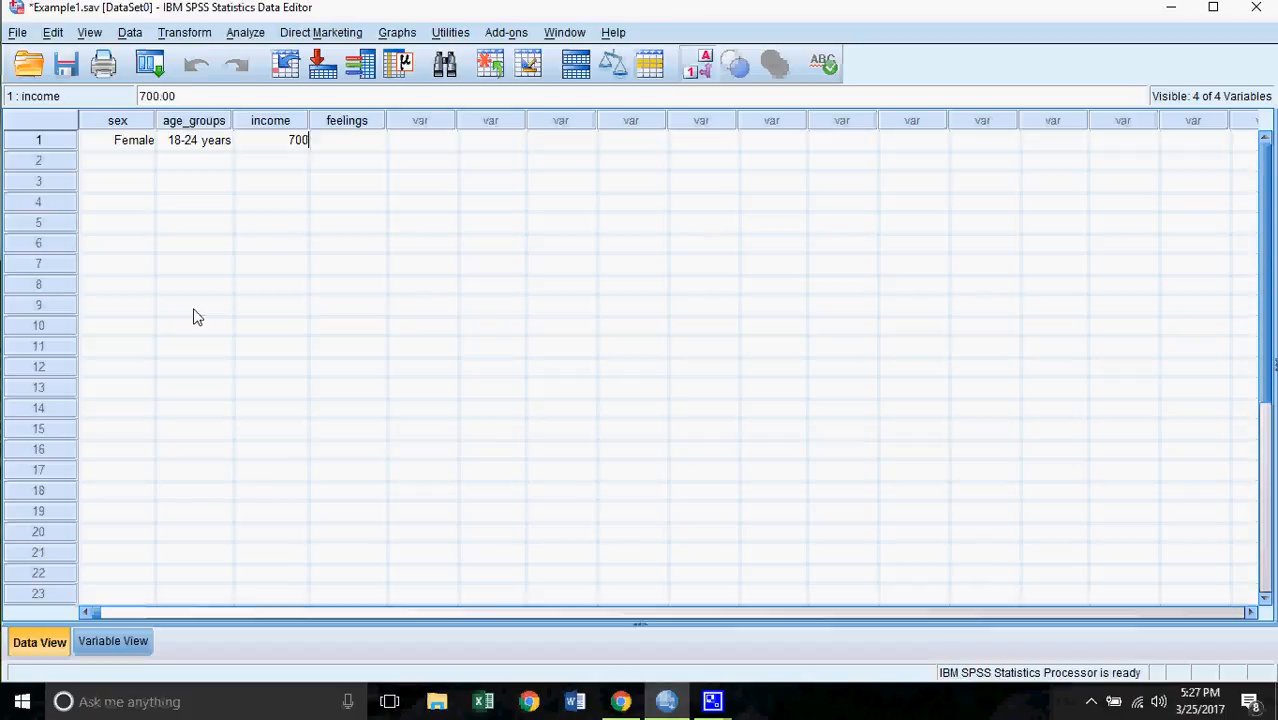
key("Tab")
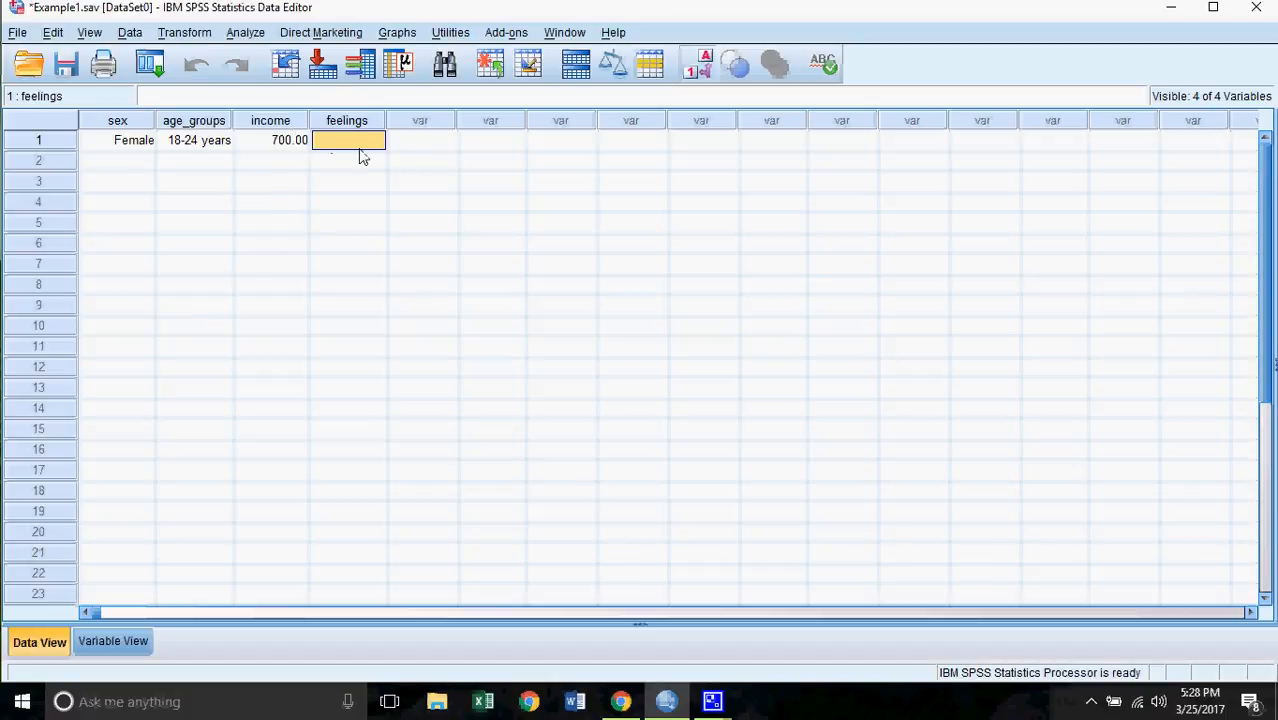
- Enter row 1's feelings as 'I love my university', correcting the misspelling
type("I love m")
type("u")
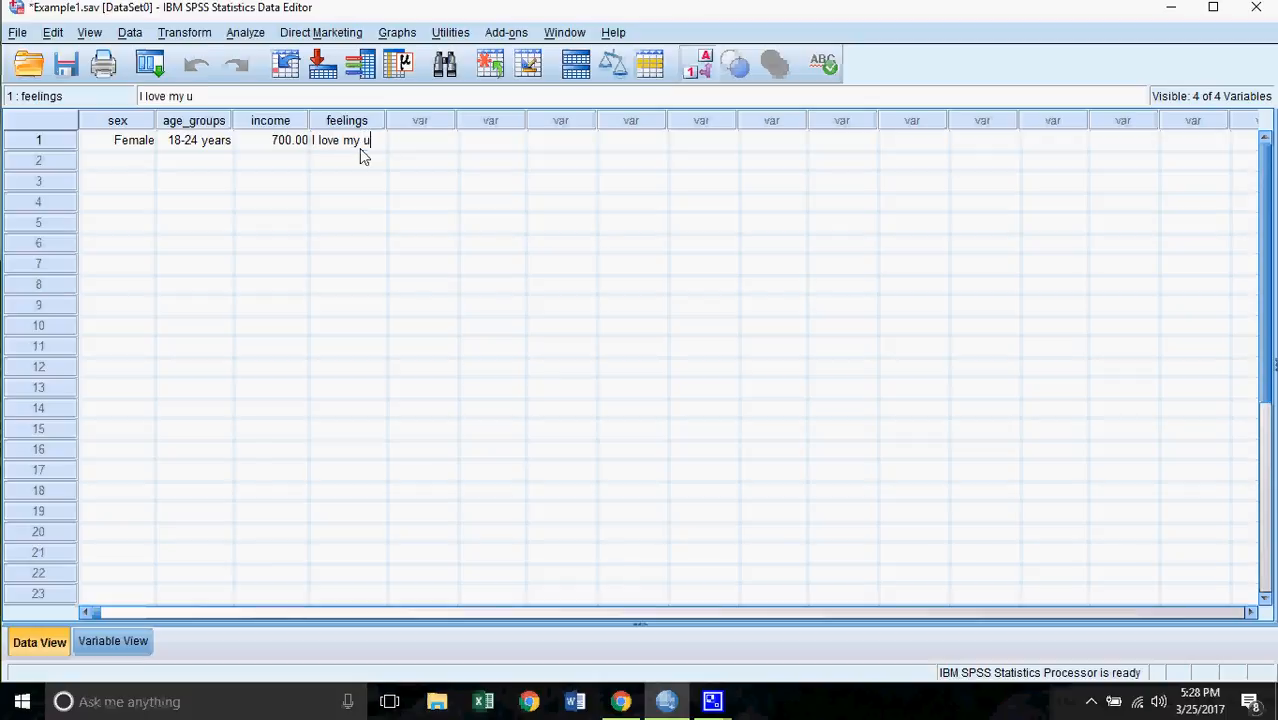
type("nivesity")
key("Left")
key("Left")
key("Right")
key("Right")
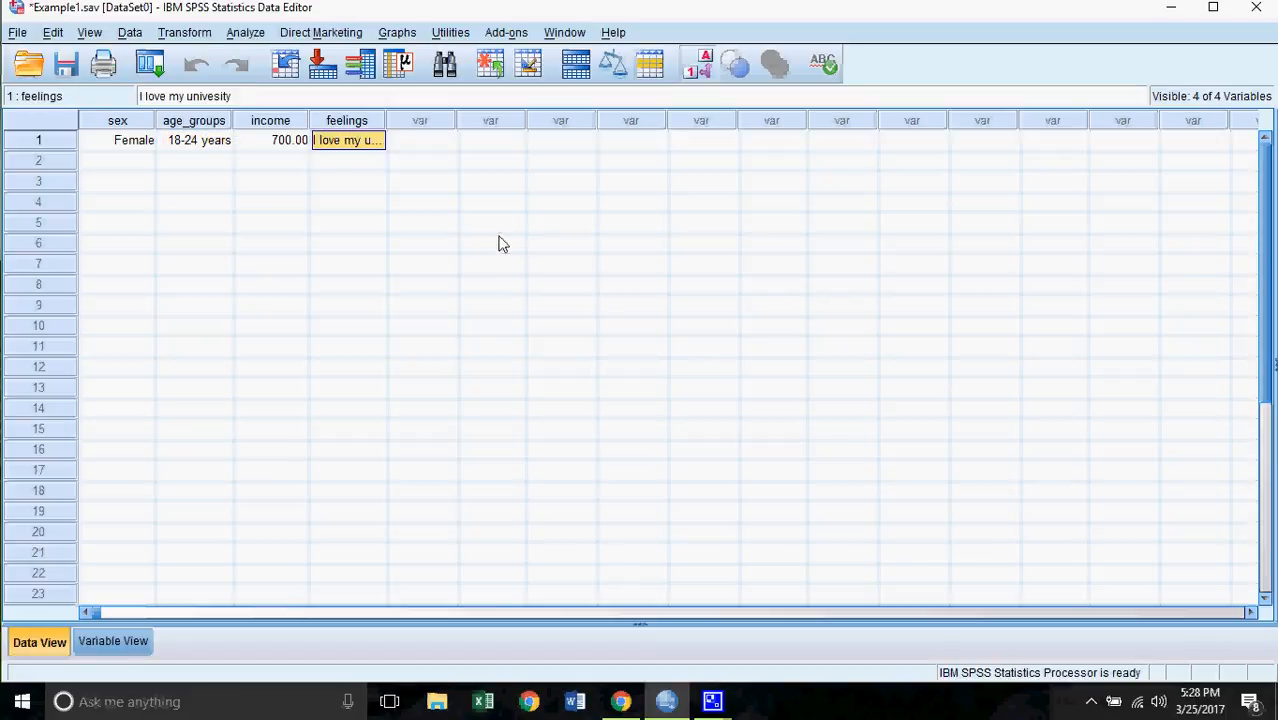
type("I love")
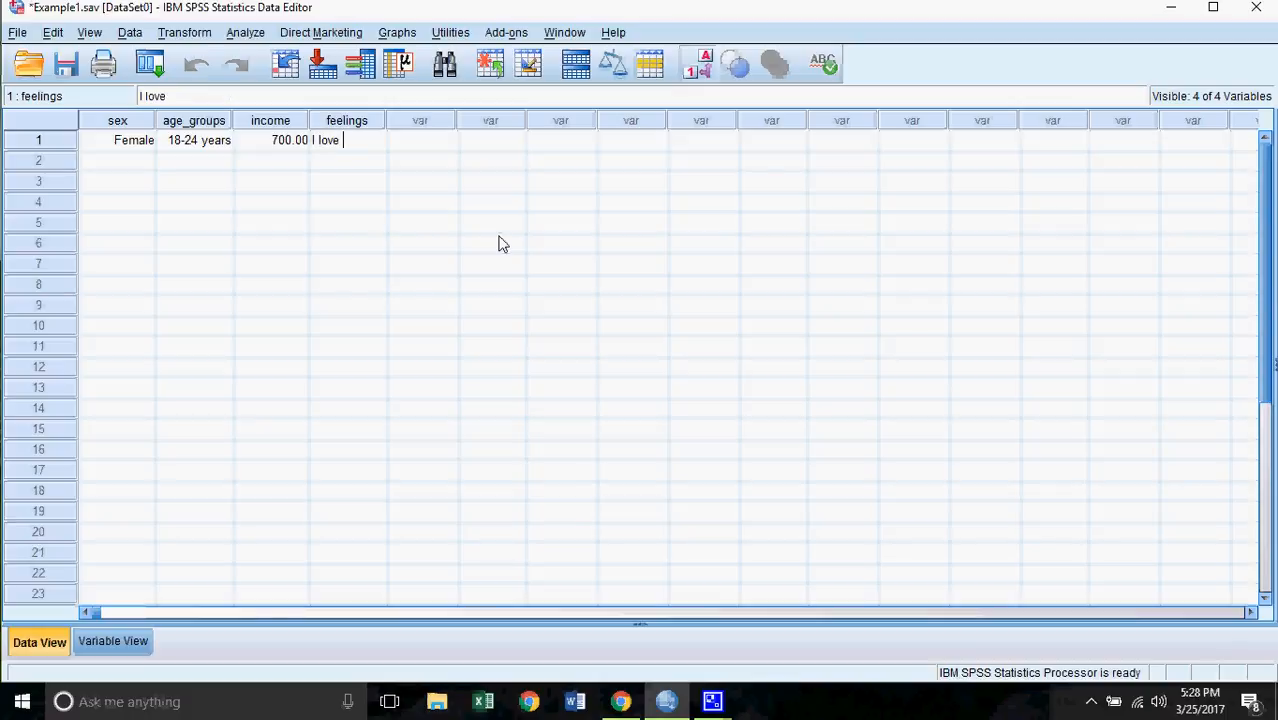
type(" my universit")
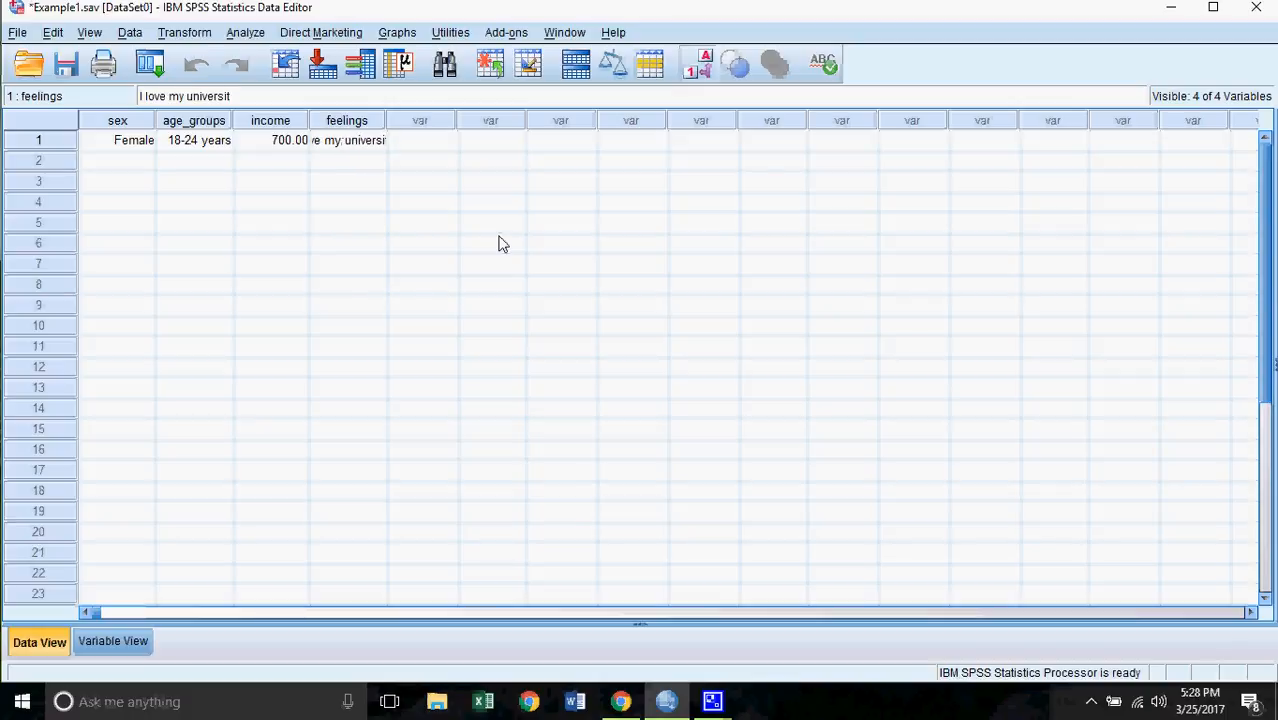
type("y")
left_click(141, 161)
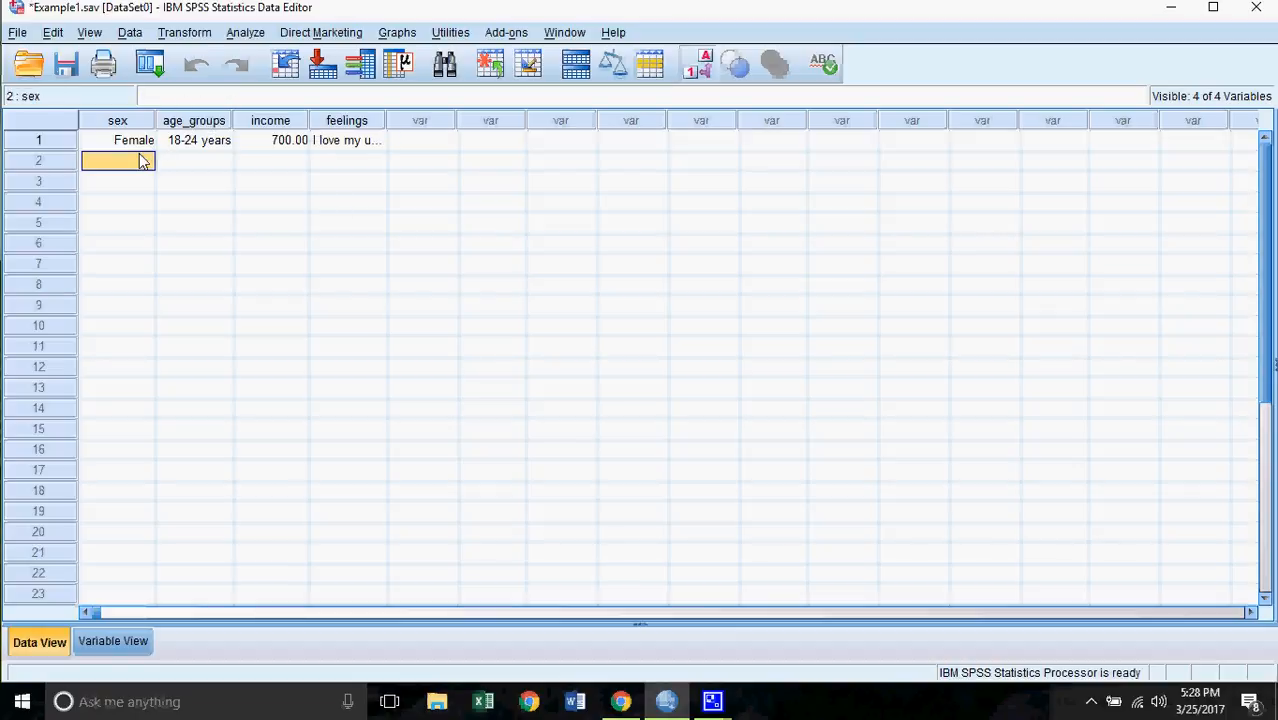
- Enter row 2's sex as 1, age group as 2 and income as 1500
type("1")
left_click(191, 159)
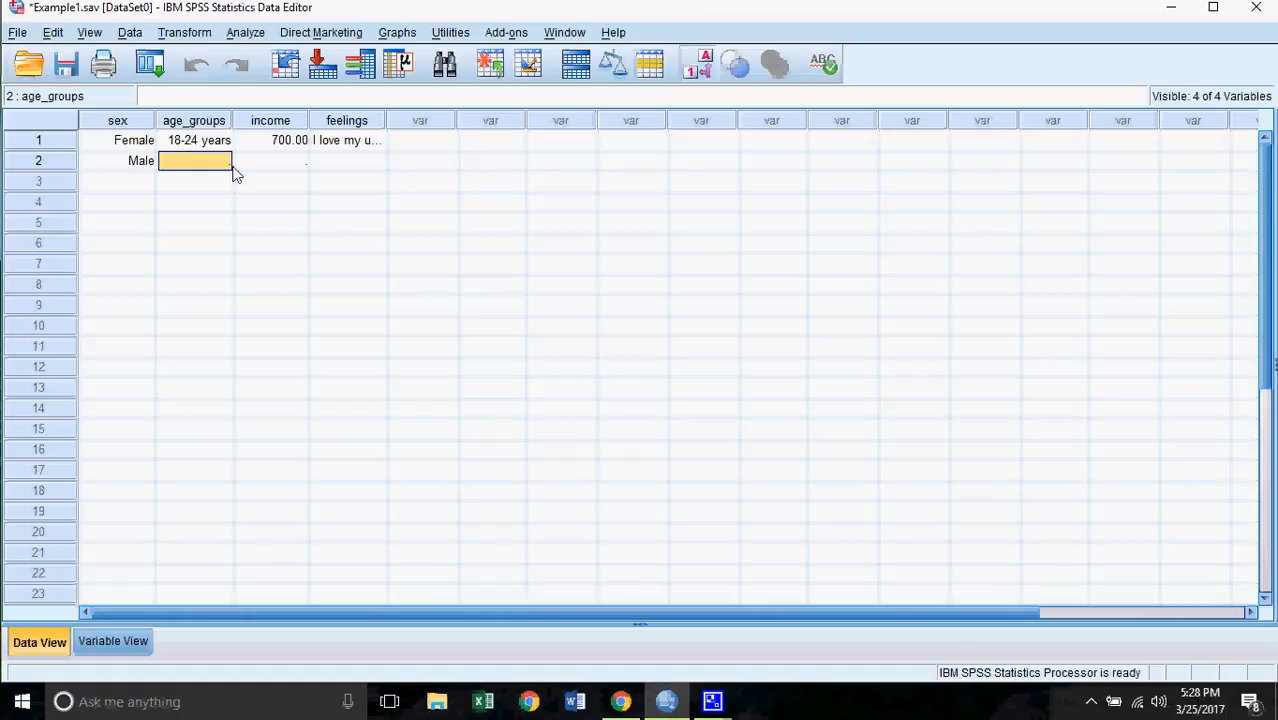
type("2")
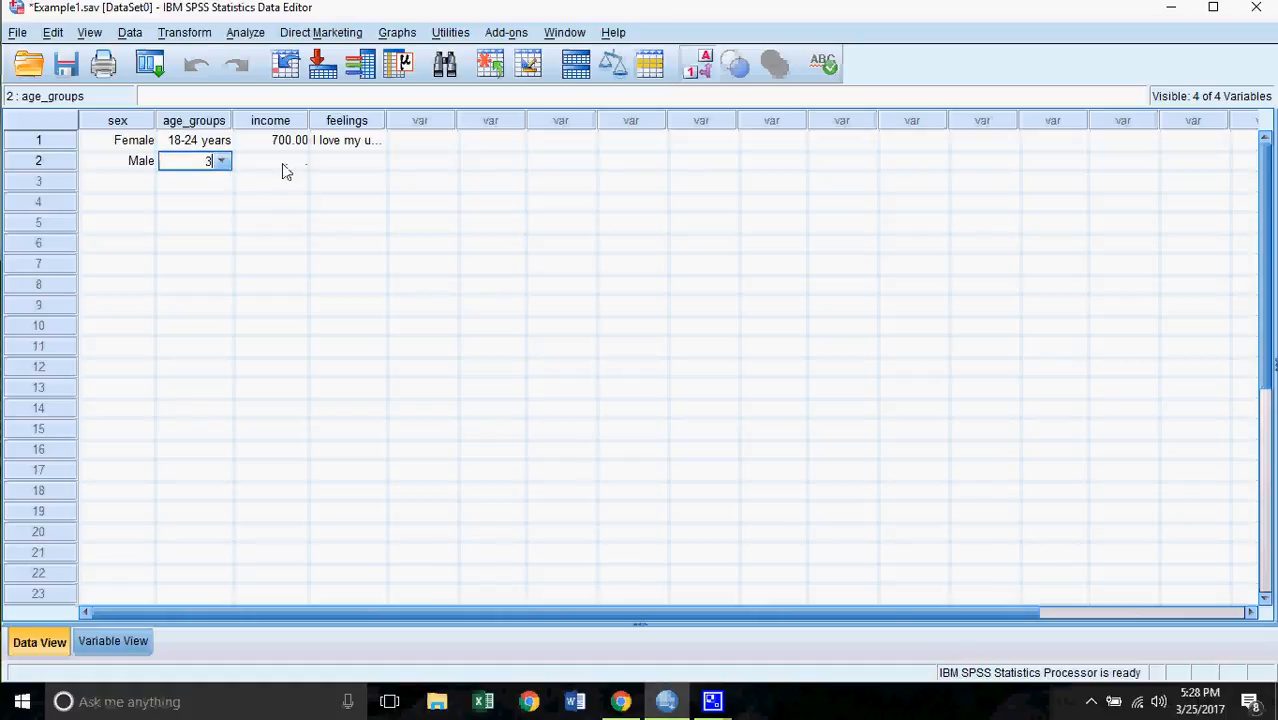
left_click(284, 170)
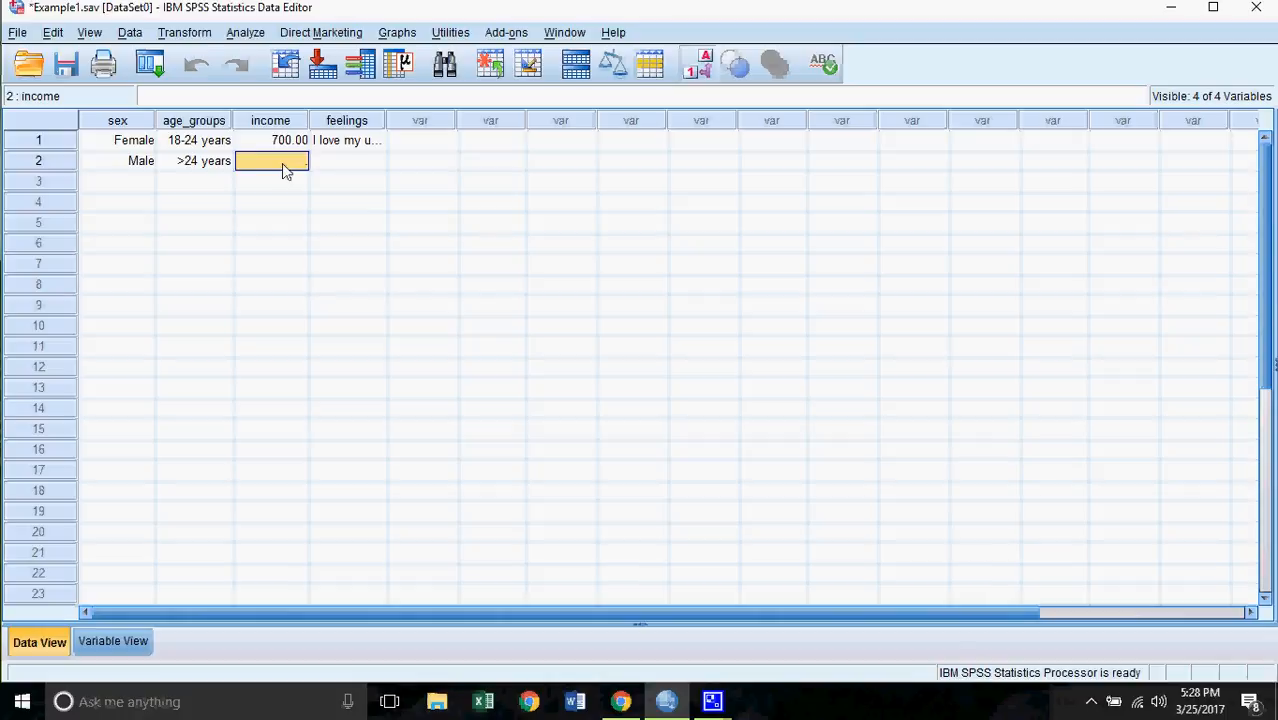
type("1500")
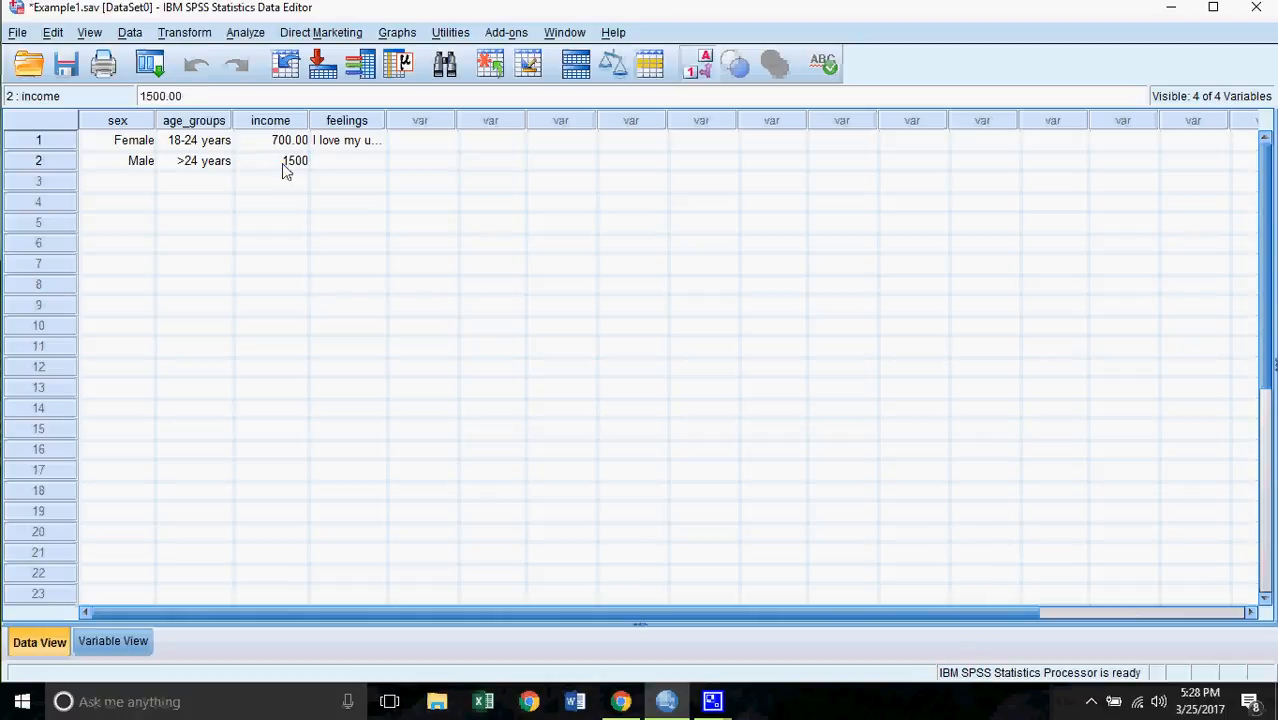
left_click(358, 175)
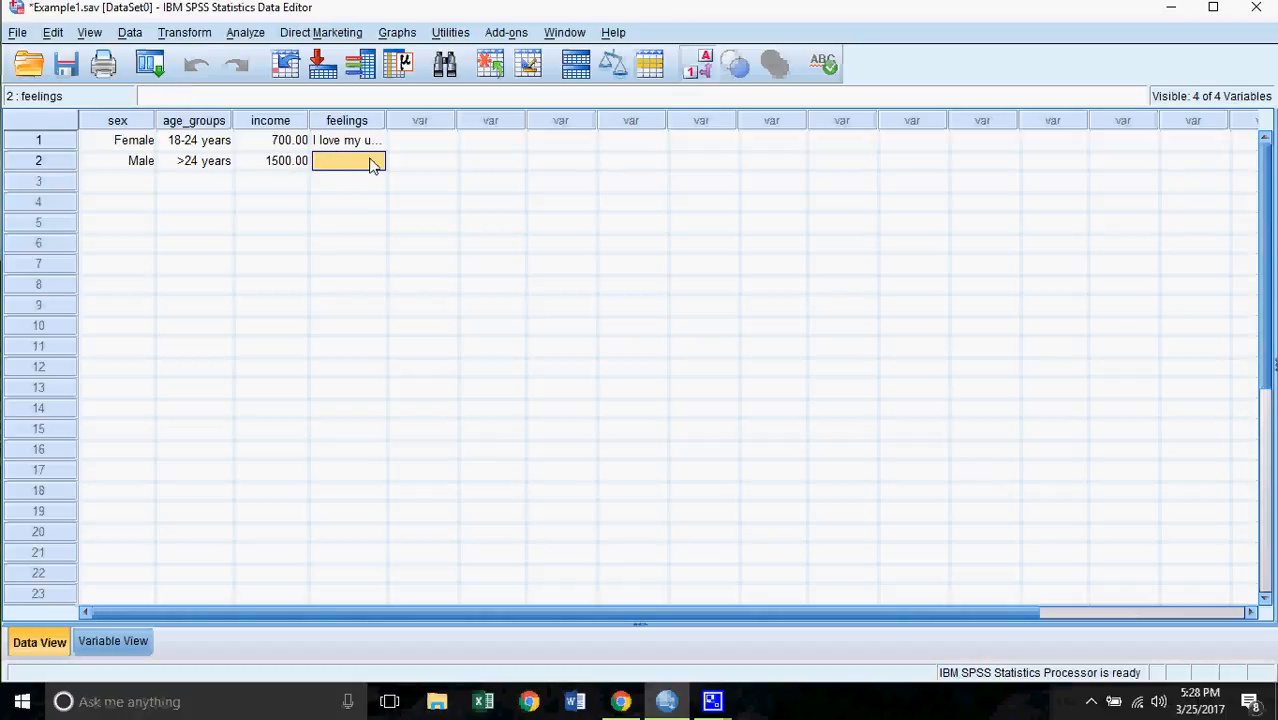
- Enter row 2's feelings as 'I did not enjoy my experience', fixing typos
type("I dis")
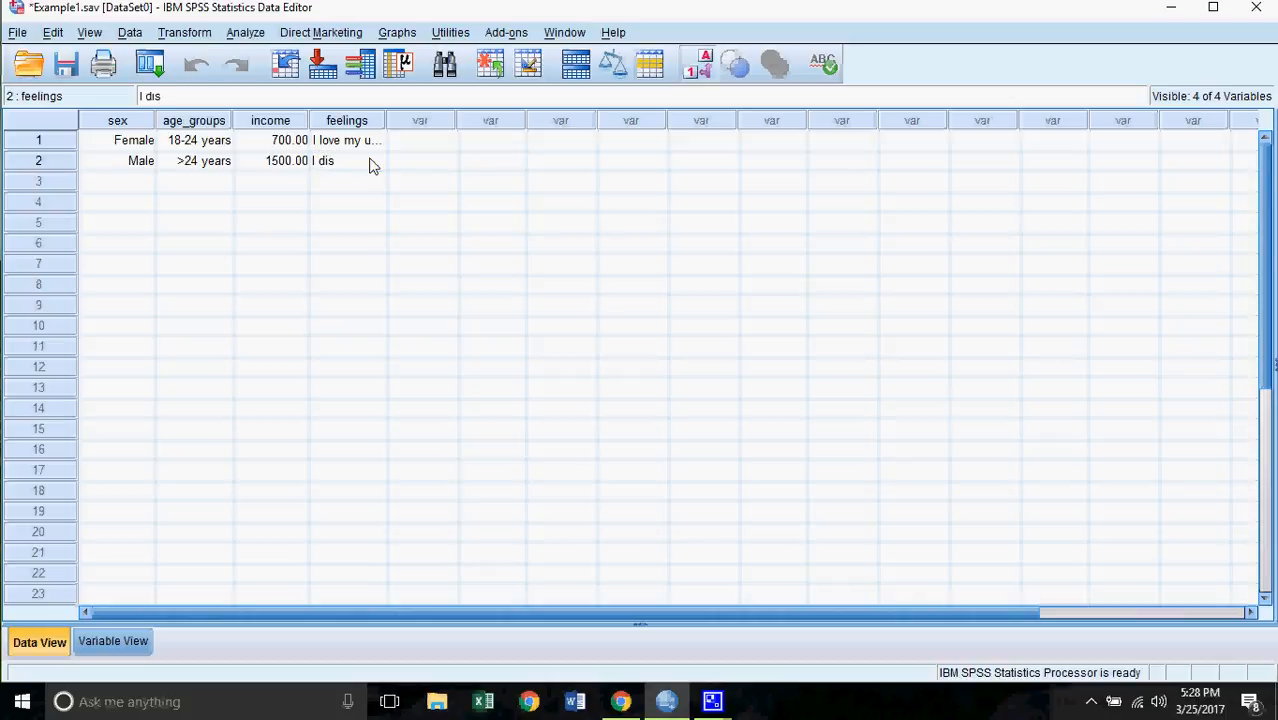
key("BackSpace")
key("BackSpace")
key("BackSpace")
type("did not enjoy my ex")
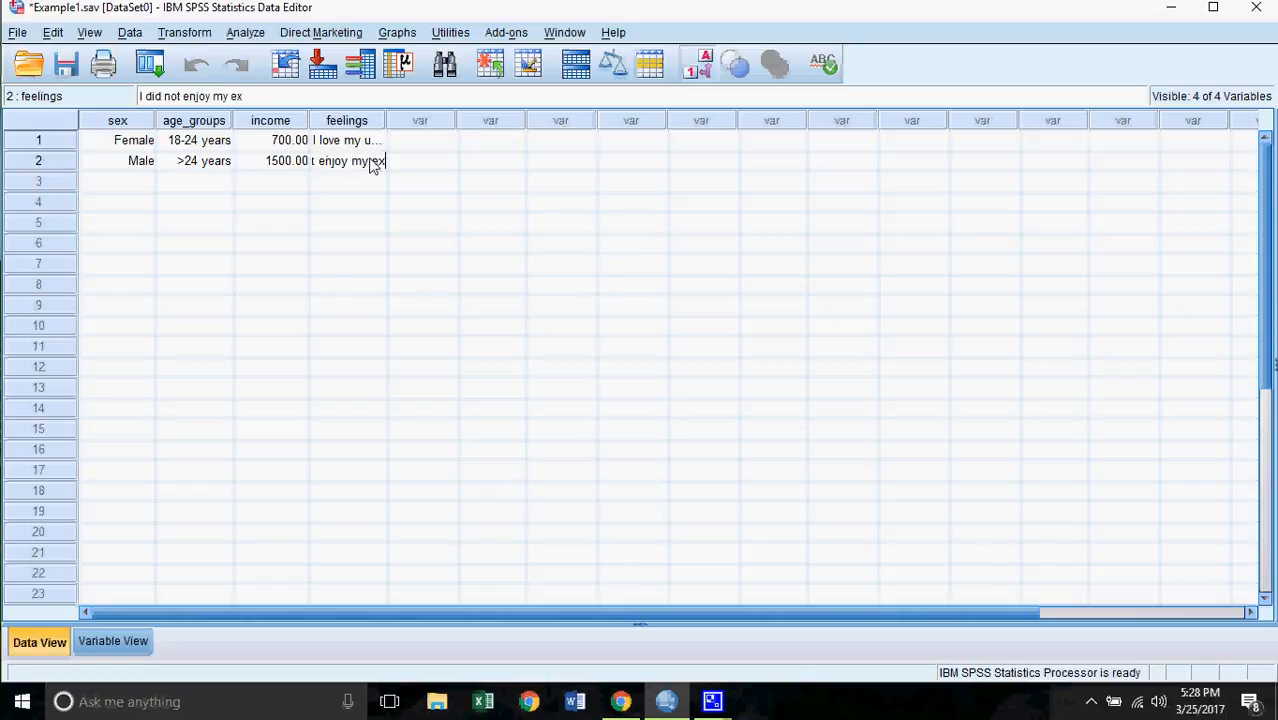
type("epericne")
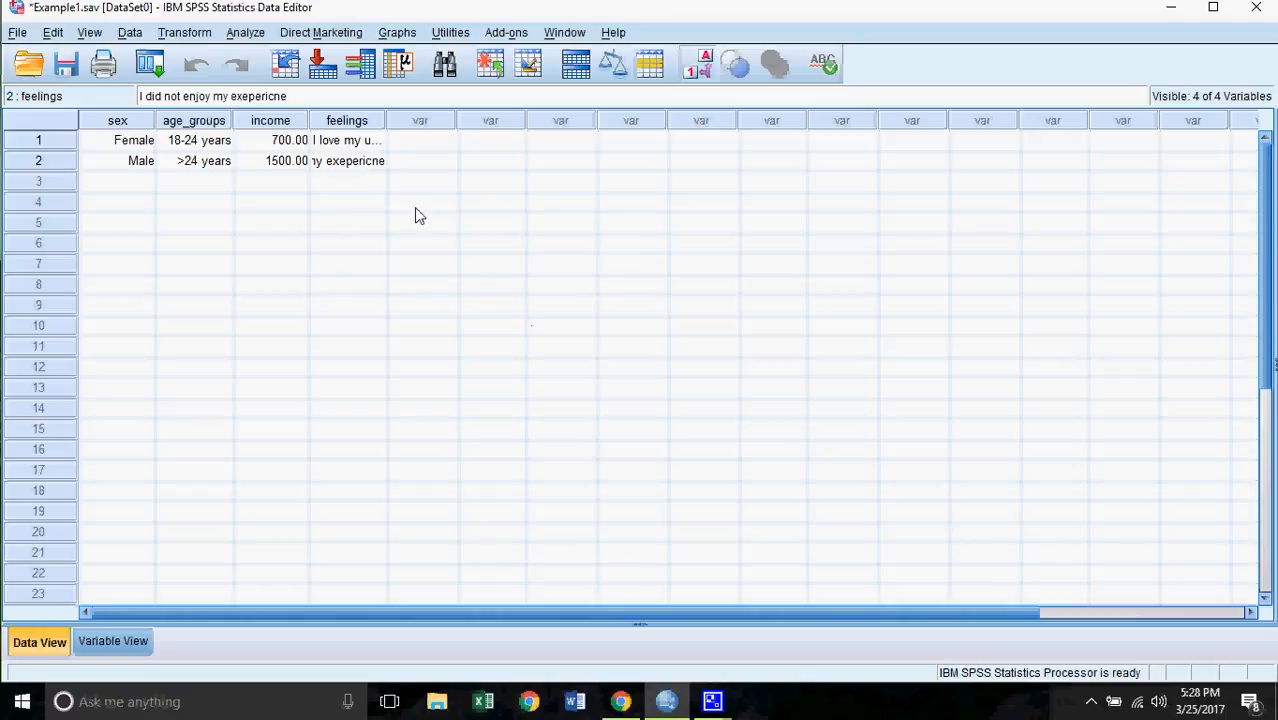
key("BackSpace")
key("BackSpace")
key("BackSpace")
key("BackSpace")
key("BackSpace")
key("BackSpace")
key("BackSpace")
key("BackSpace")
type("perience")
left_click(344, 184)
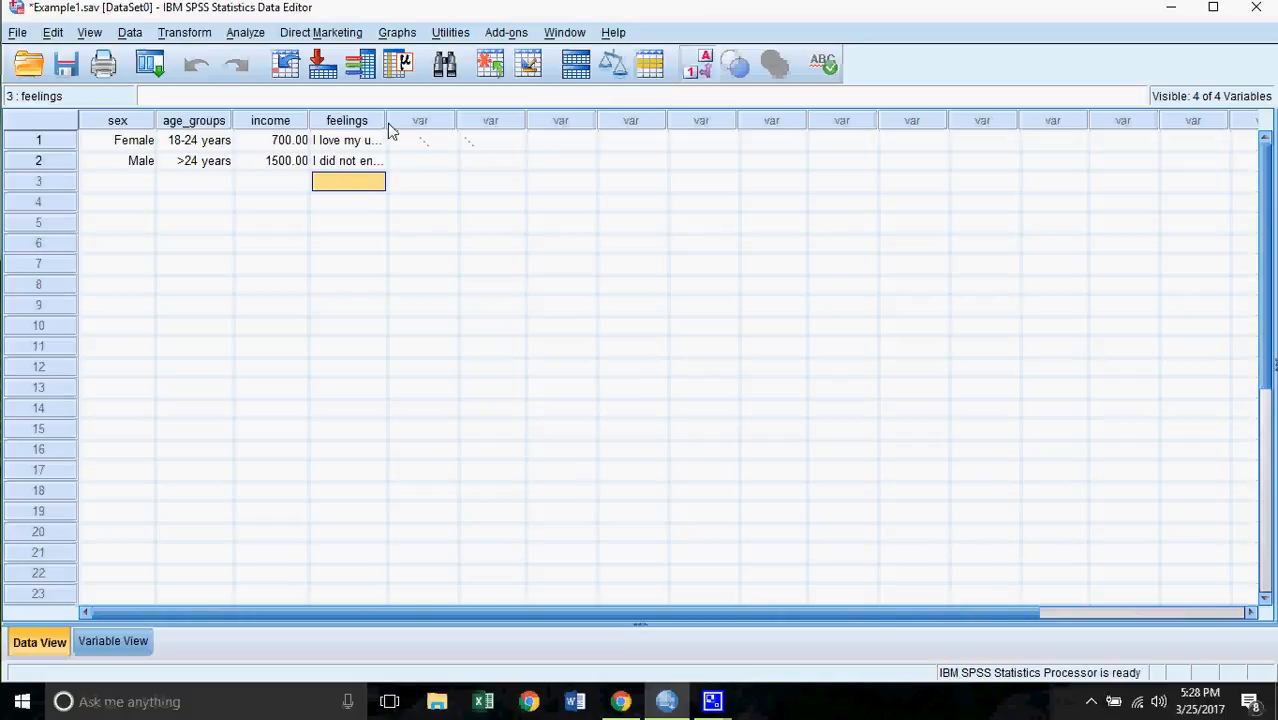
- Drag the feelings column wider so both responses show in full
left_click_drag(388, 124, 581, 137)
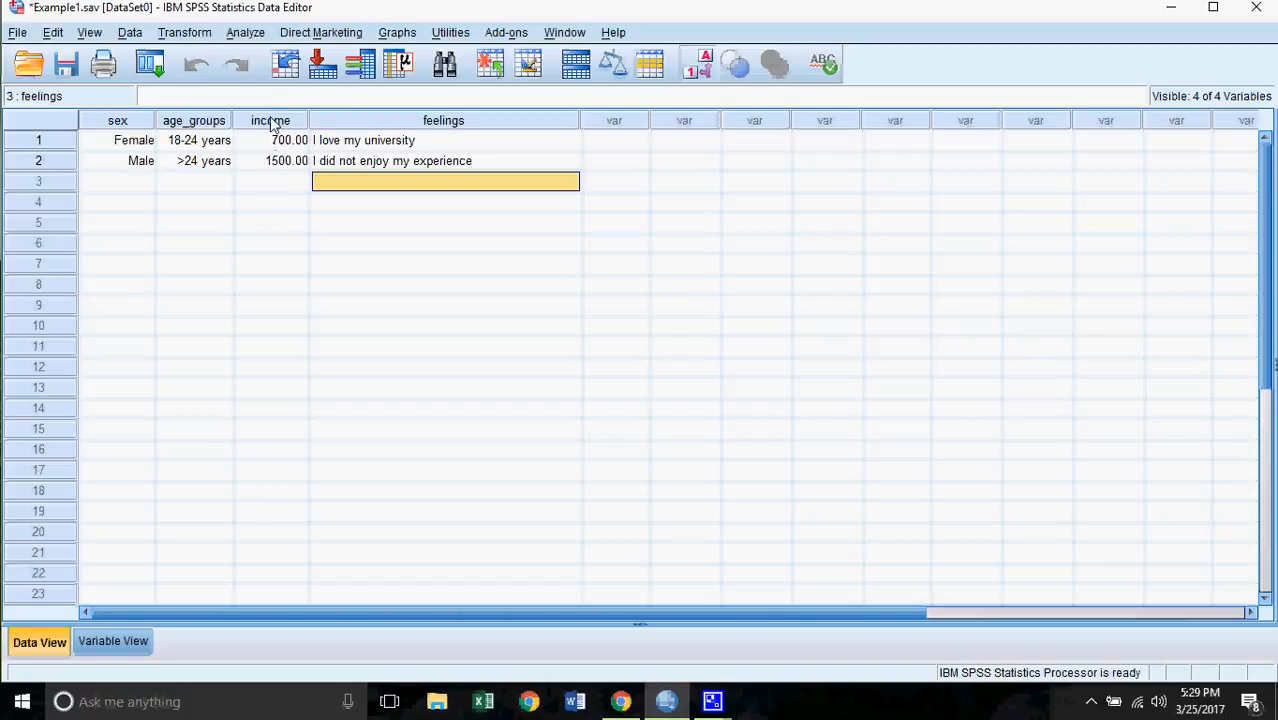
- Change income's type to Dollar with the $###.## format
left_click(124, 645)
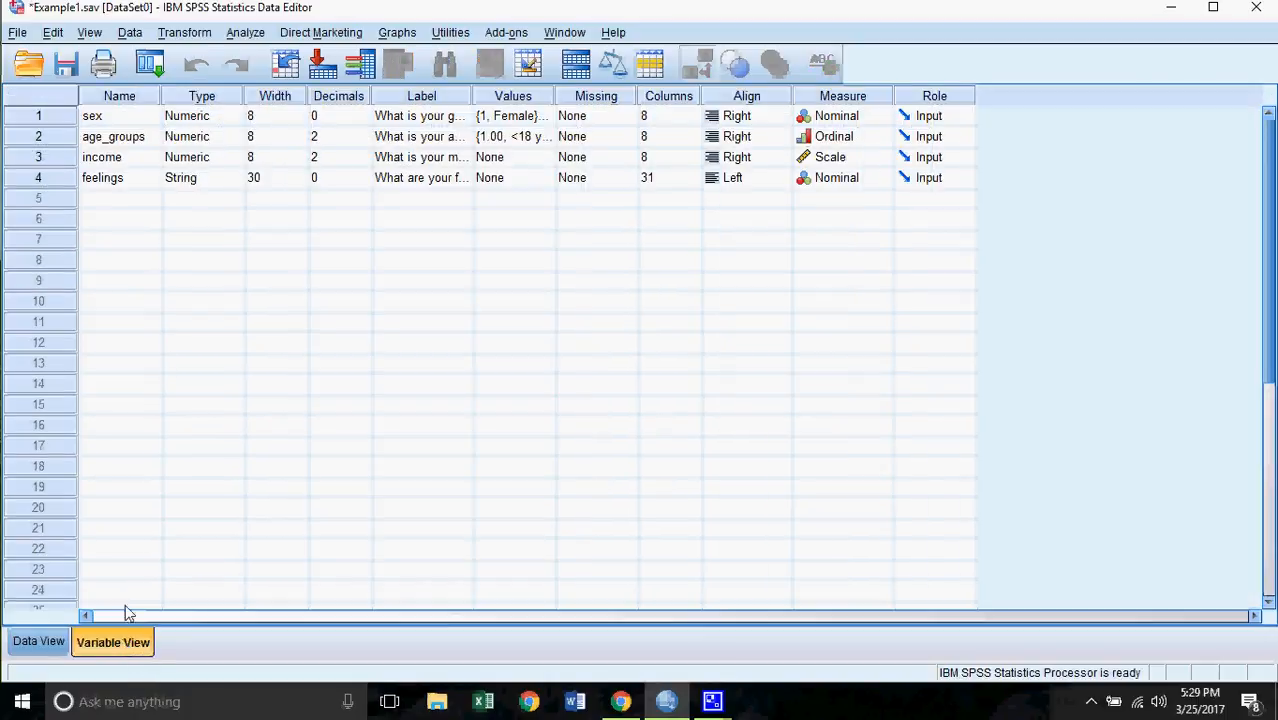
left_click(242, 161)
left_click(236, 158)
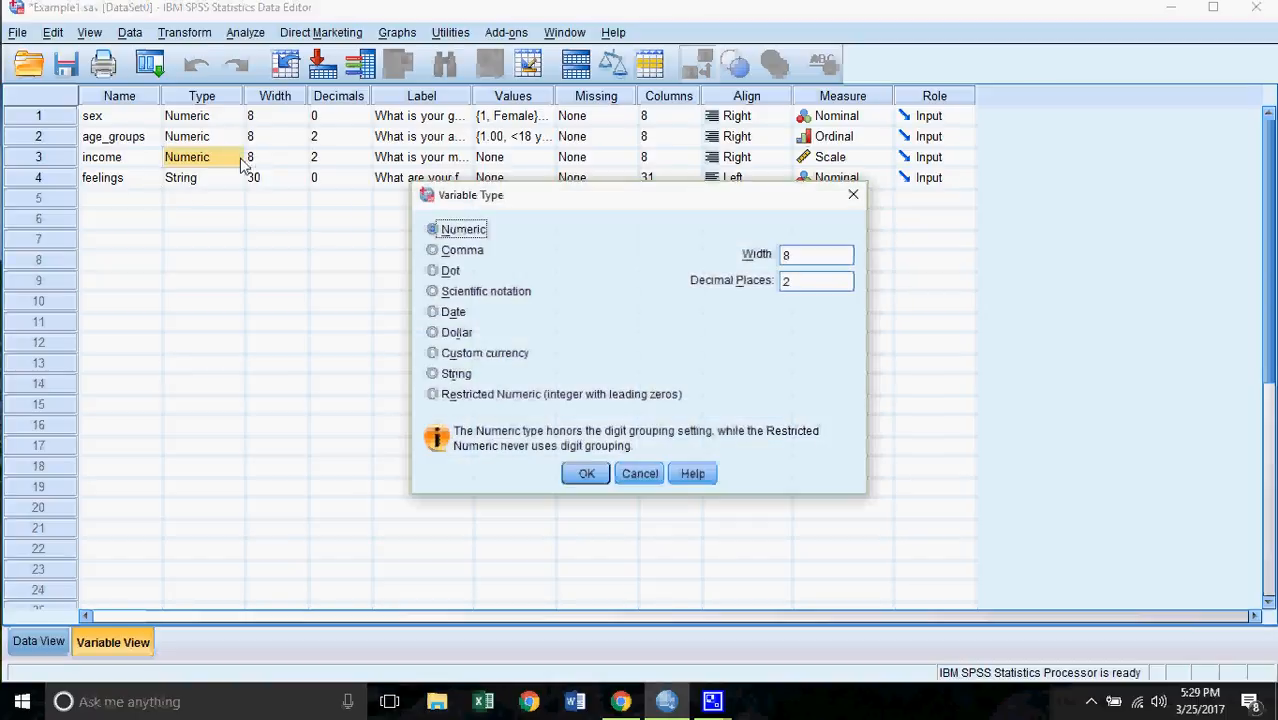
left_click(447, 334)
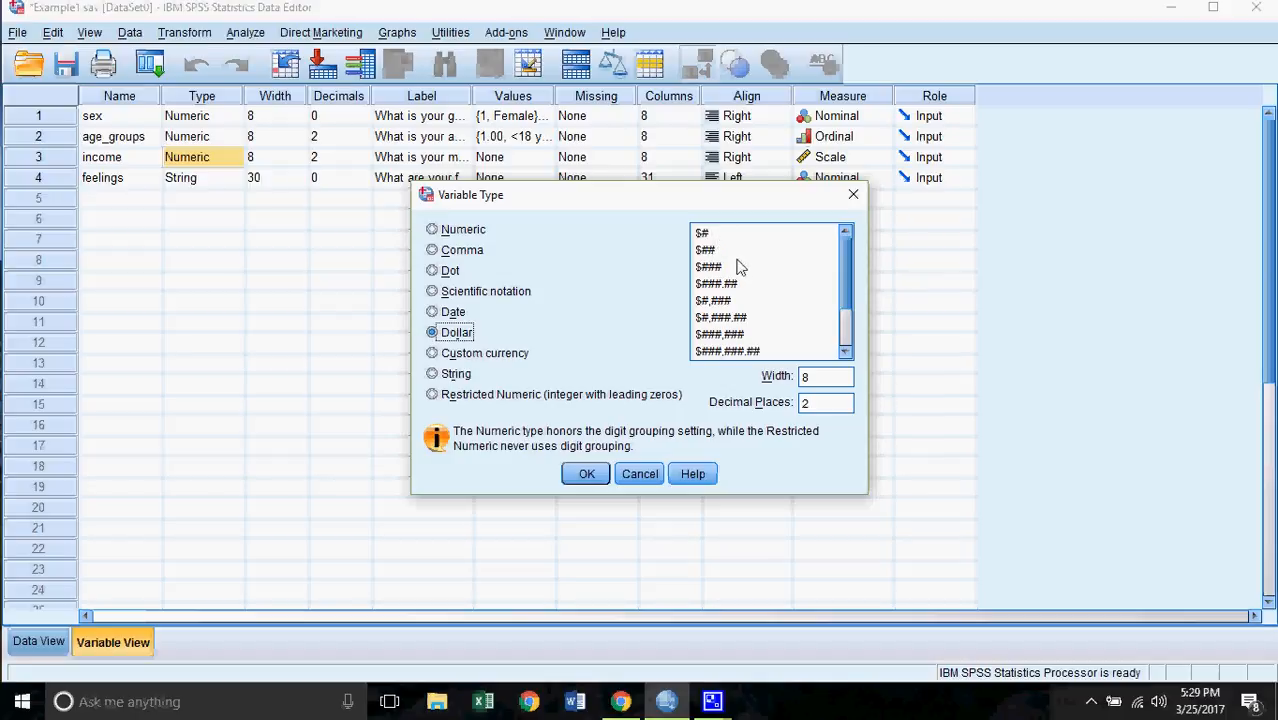
left_click(721, 285)
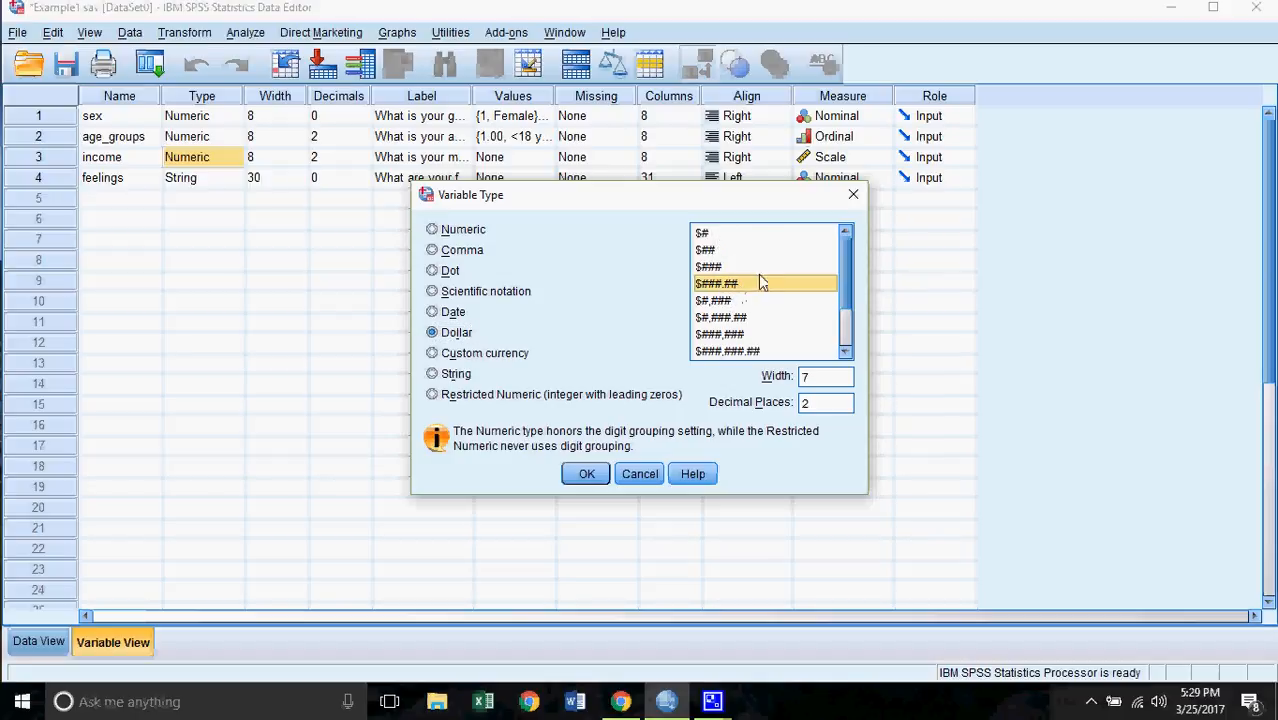
left_click(586, 474)
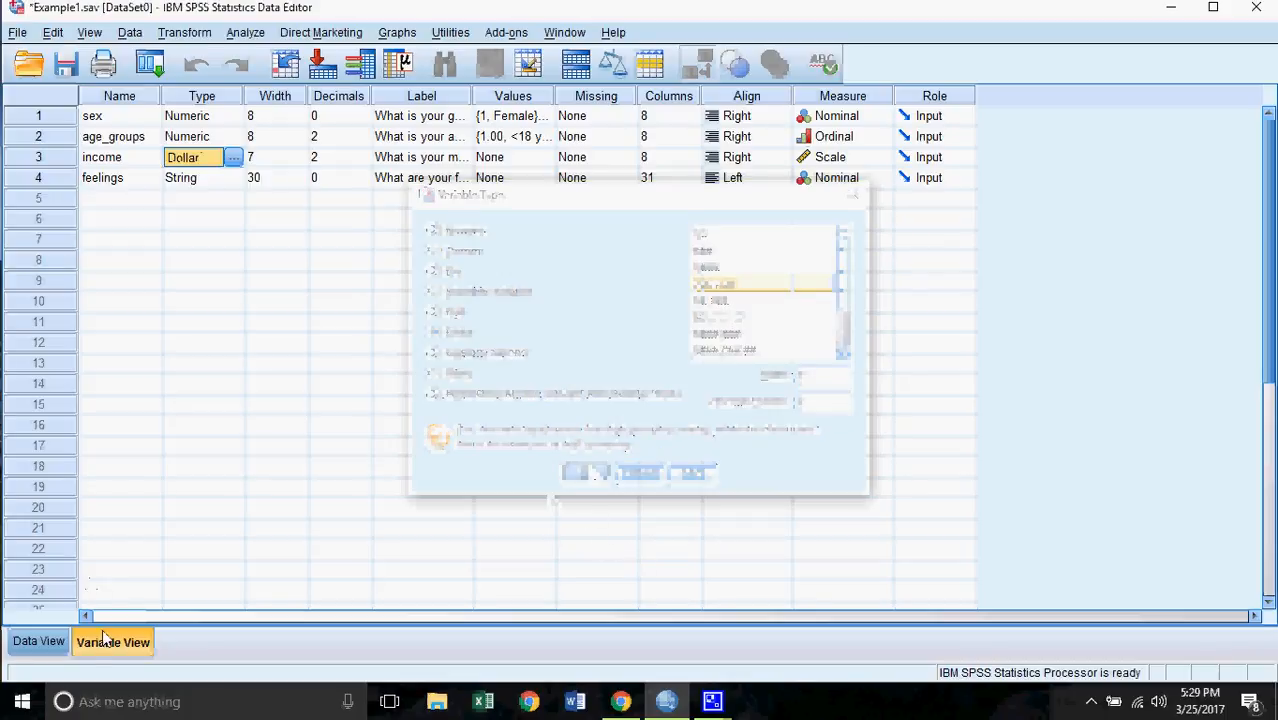
- Return to Data View to see incomes shown as $700.00 and $1,500.00
left_click(40, 642)
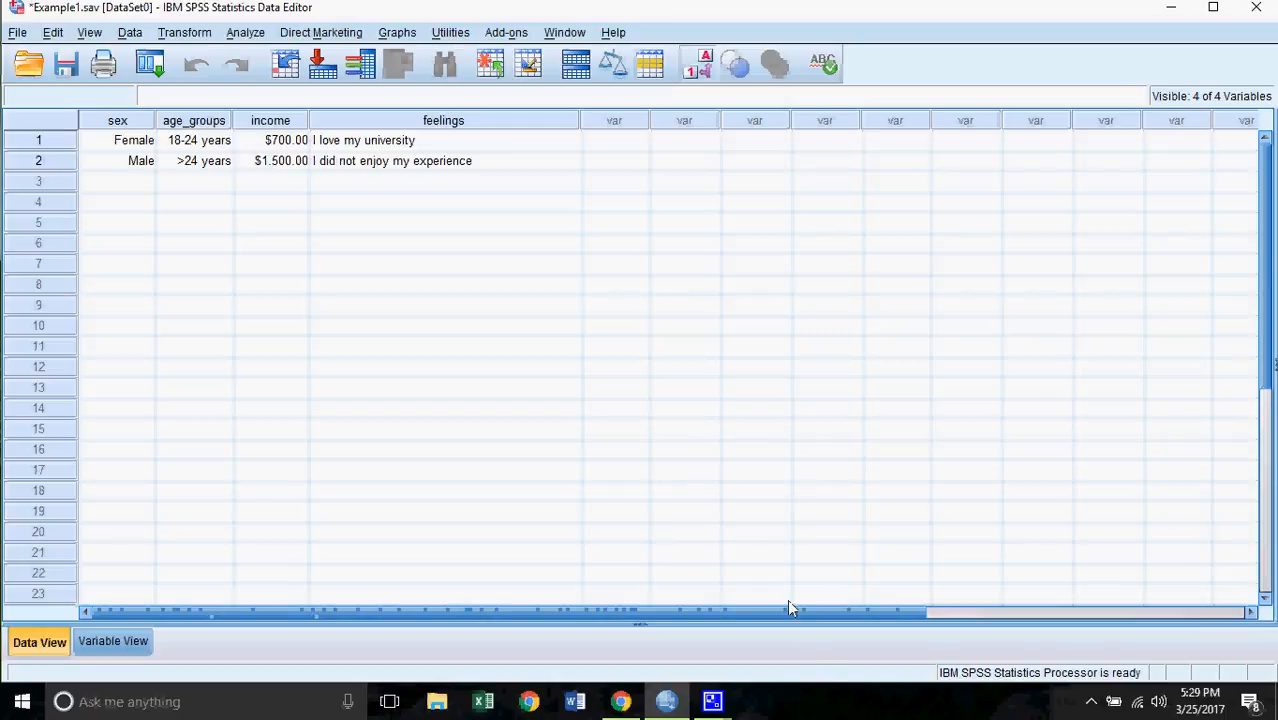
- Restore the CamStudio recorder window over the SPSS data editor
mouse_move(718, 710)
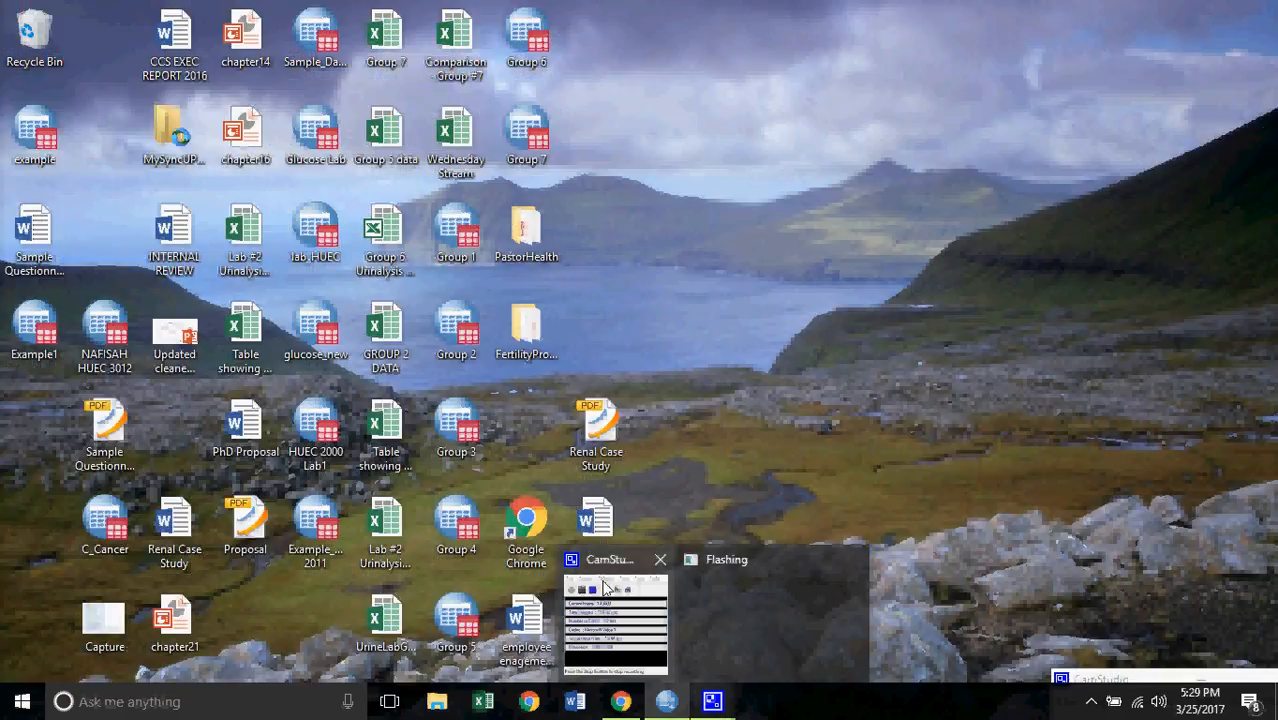
left_click(604, 590)
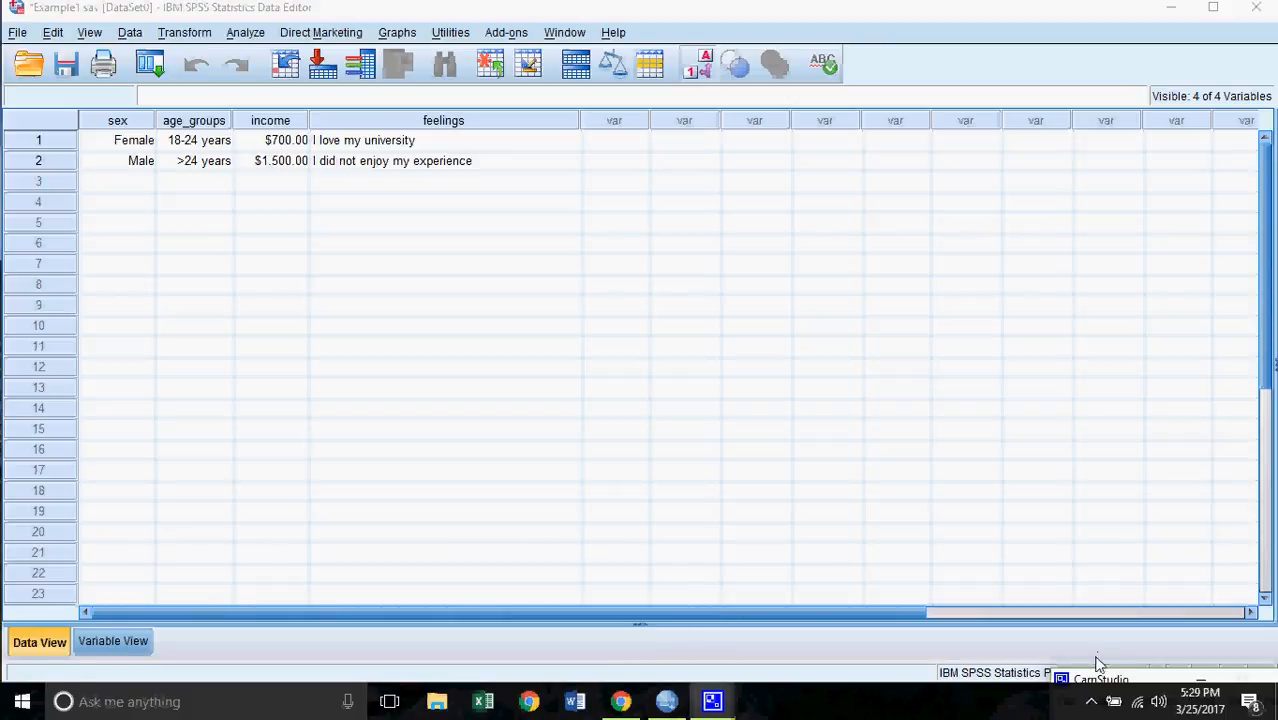
double_click(1083, 686)
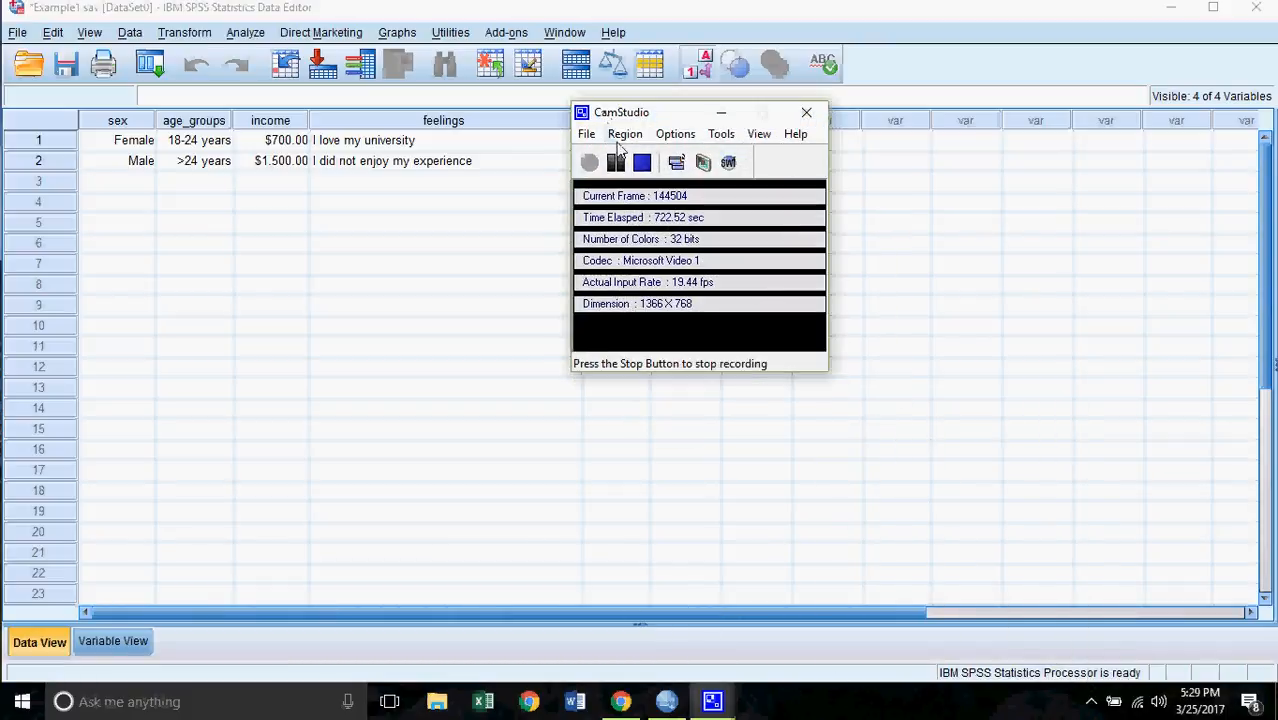